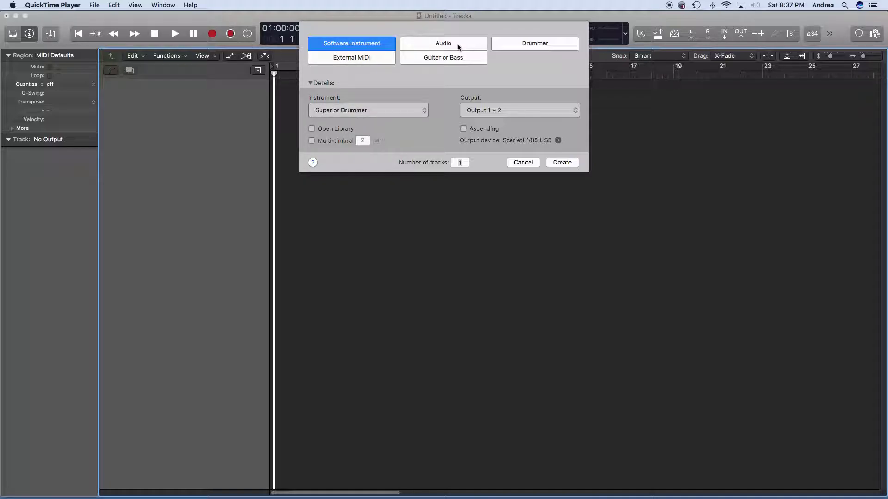
- Choose Superior Drummer Multi-Output (16xStereo) as the new track's instrument
left_click(382, 112)
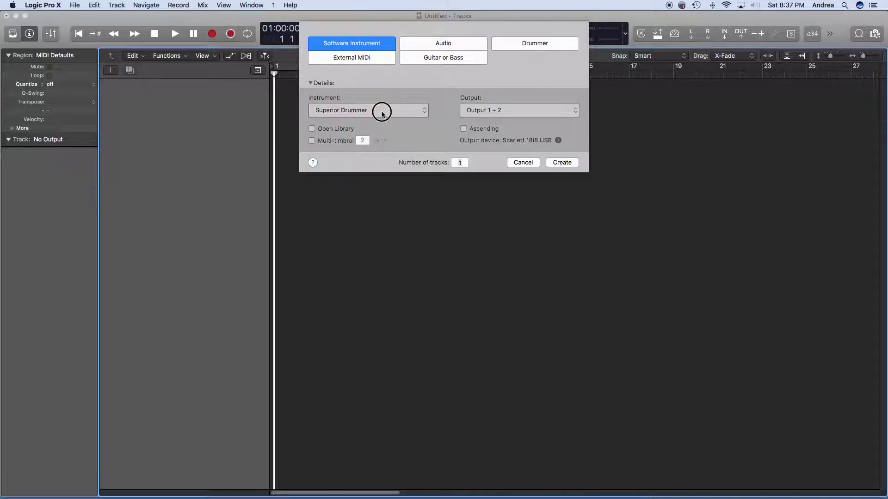
mouse_move(382, 112)
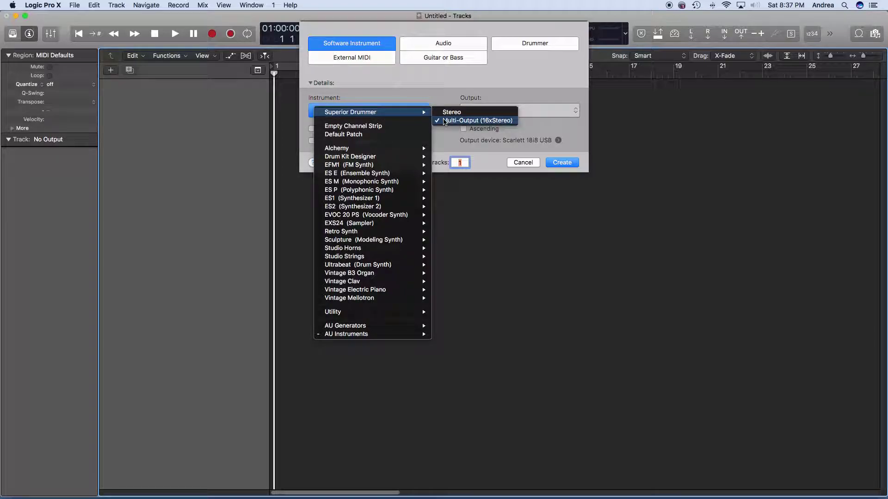
left_click(372, 111)
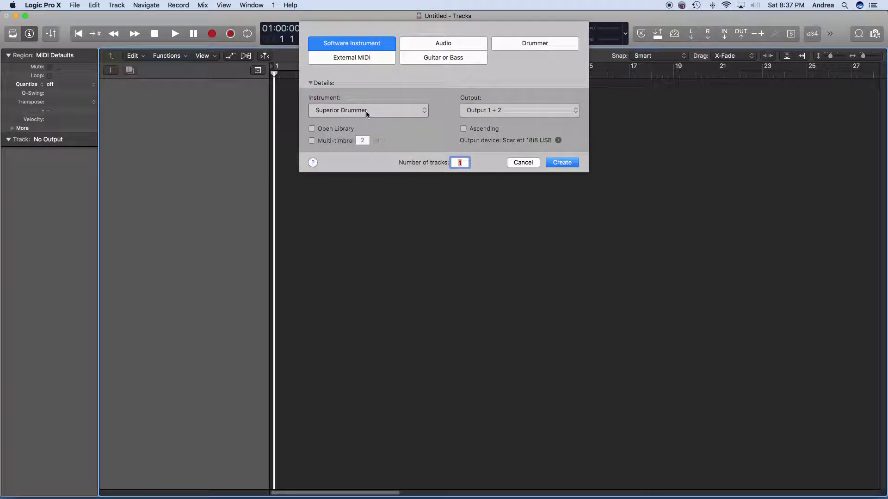
left_click(366, 114)
mouse_move(425, 116)
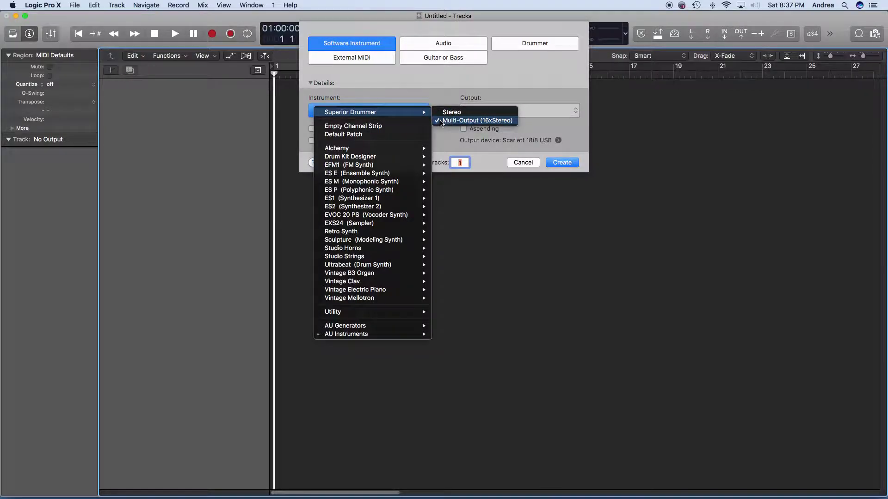
left_click(439, 121)
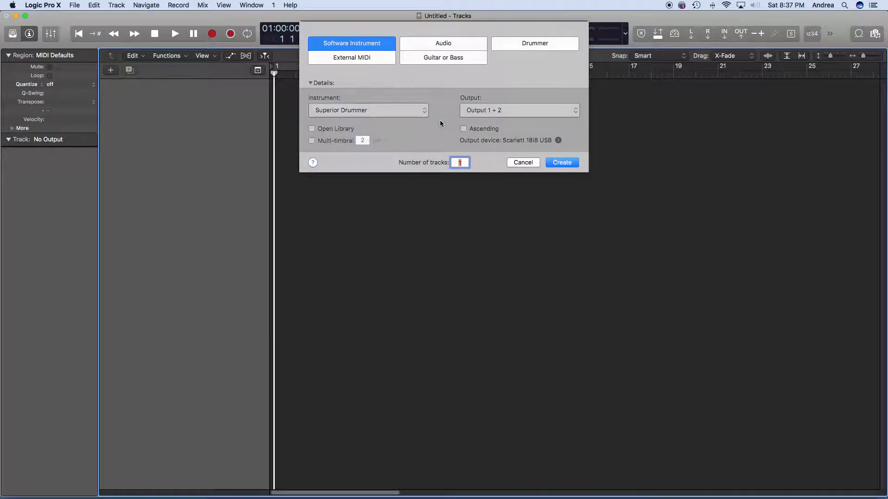
- Create track Inst 1 and move the Superior Drummer window beside the tracks
left_click(563, 162)
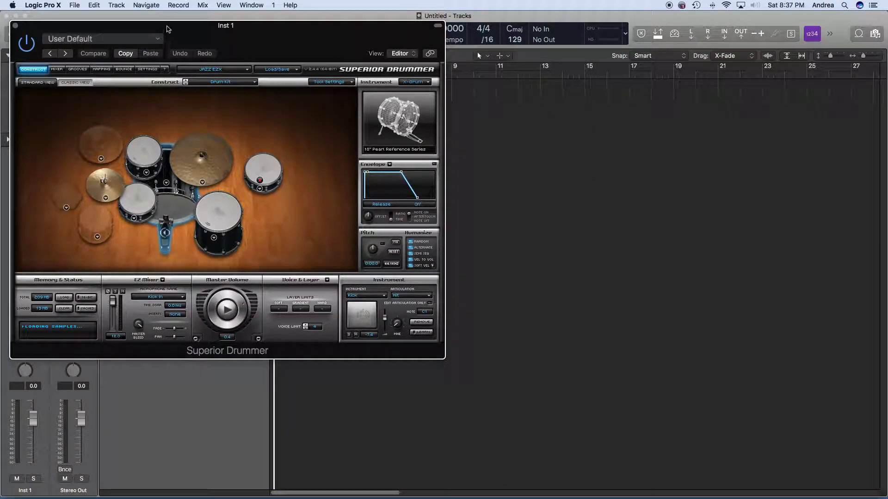
left_click_drag(167, 29, 530, 79)
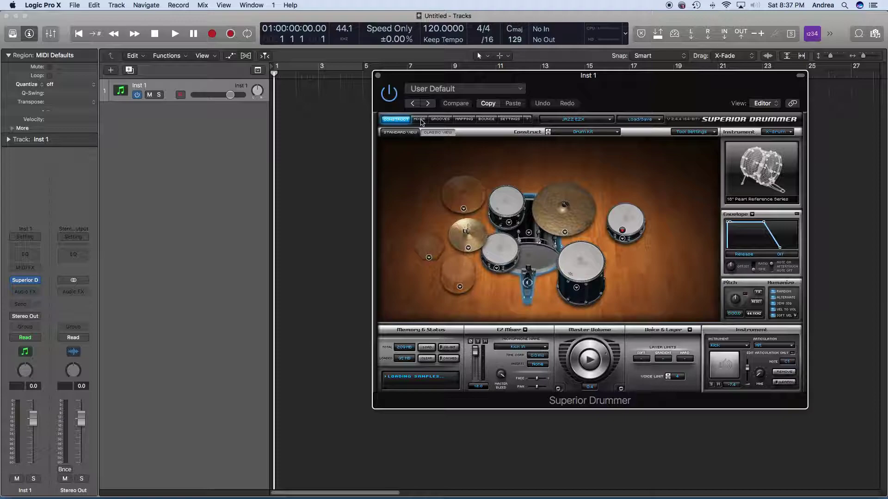
left_click(420, 119)
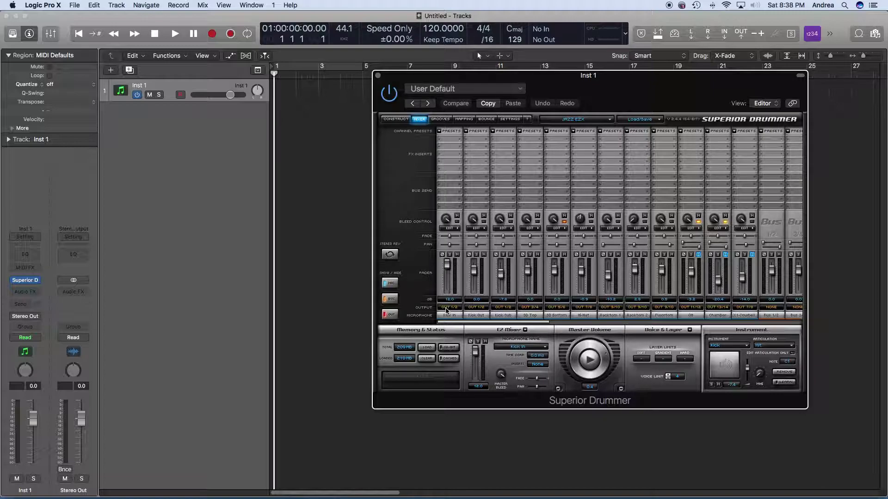
- Open the Kick In channel's output routing list in the Superior Drummer mixer
left_click(447, 308)
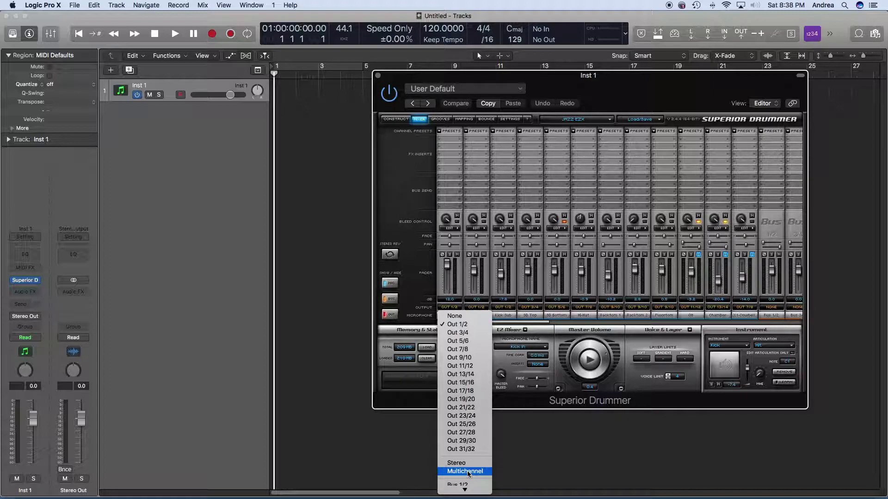
- Close the Kick In output list without changing any channel routing
left_click(417, 445)
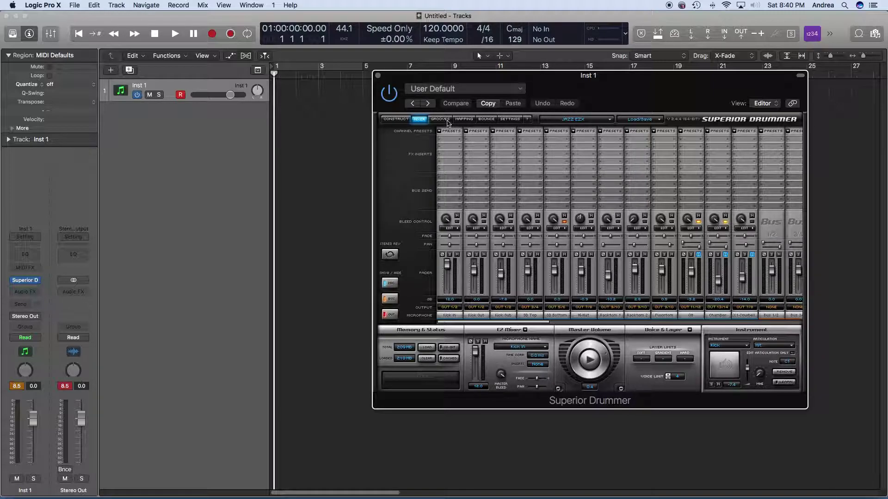
left_click(521, 89)
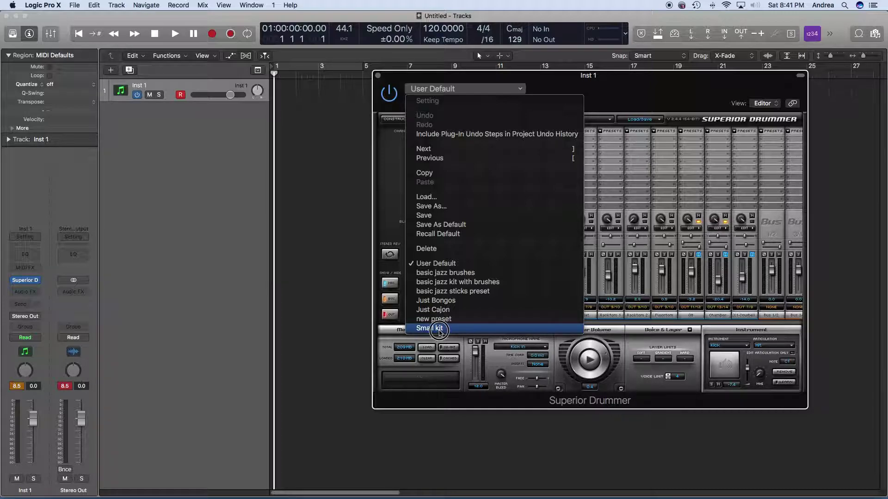
- Load the Small kit preset, which renames the instrument track to Small kit
left_click(441, 327)
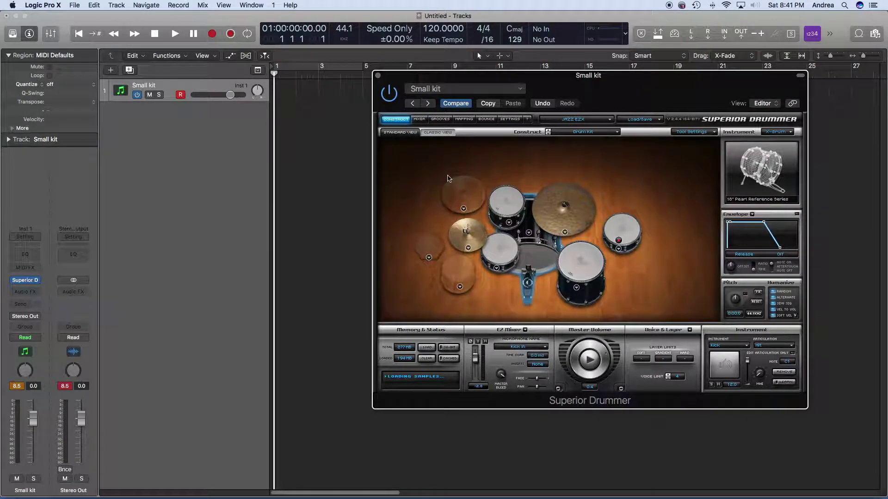
left_click(421, 120)
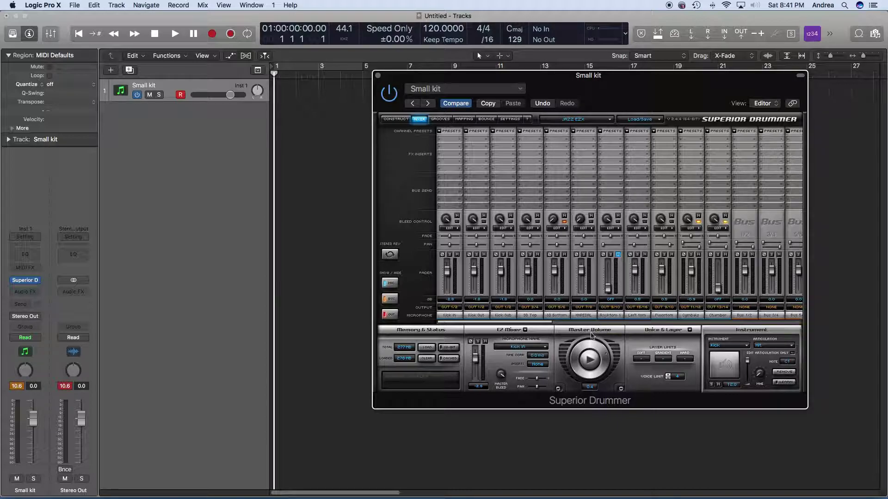
- Close the Superior Drummer plug-in window after checking the Small kit outputs
left_click(378, 76)
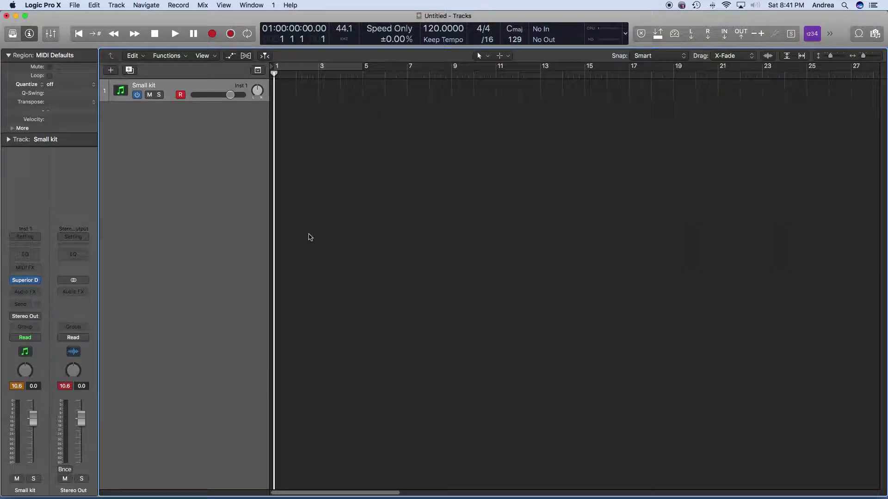
key("x")
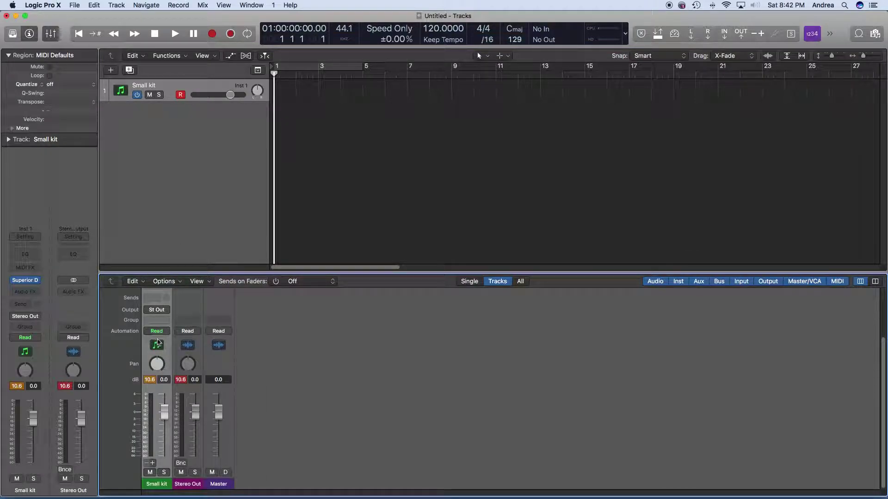
- Scroll the mixer strips to view Small kit's Superior Drummer input and St Out output
scroll(162, 342, "up", 3)
scroll(163, 342, "up", 4)
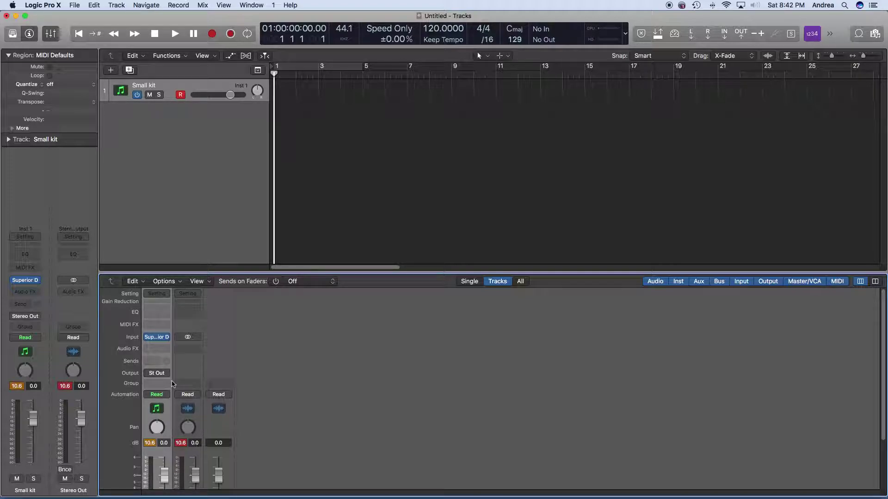
scroll(170, 387, "down", 3)
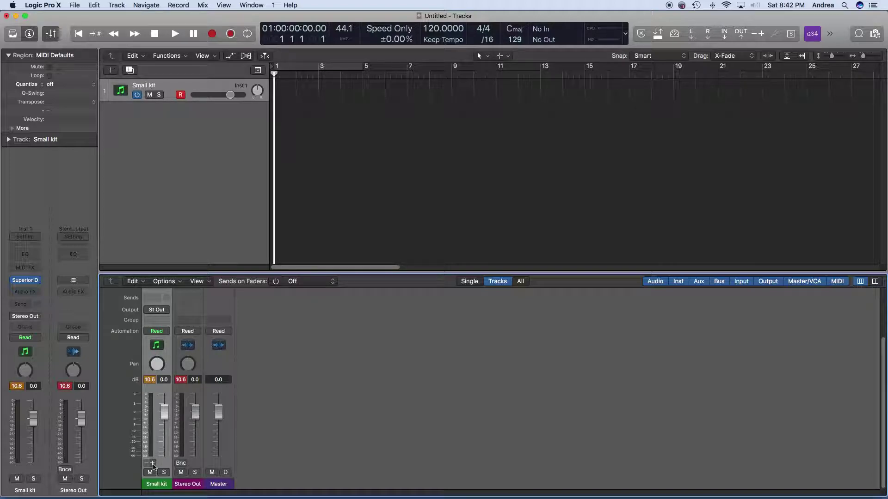
- Add seven multi-output aux channels, Aux 1 to Aux 7, beneath the Small kit strip
left_click(153, 463)
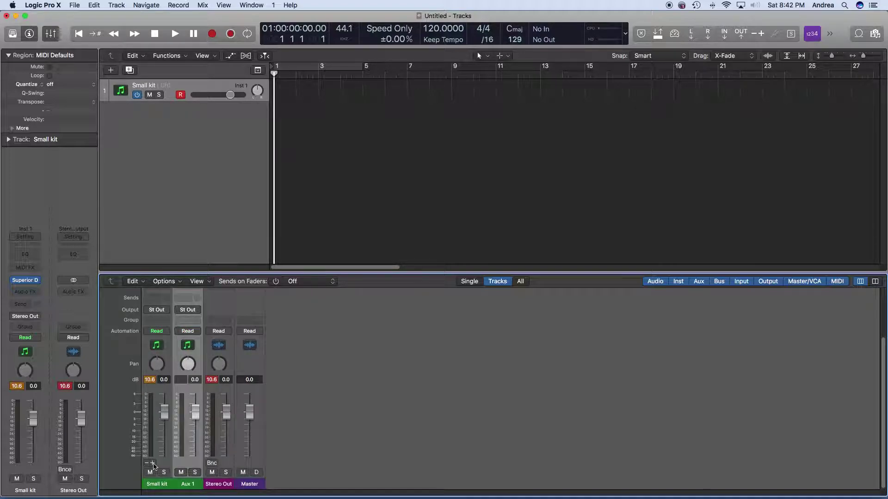
left_click(153, 463)
left_click(153, 463)
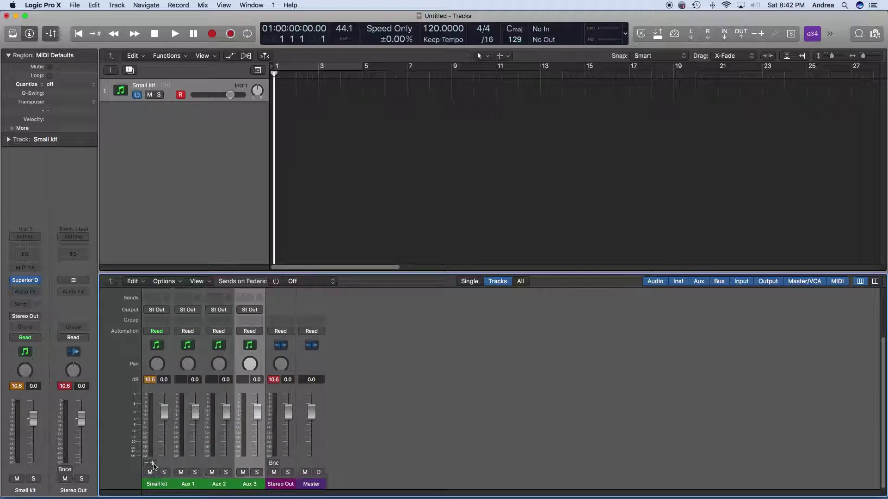
left_click(152, 464)
left_click(153, 464)
left_click(153, 464)
left_click(152, 464)
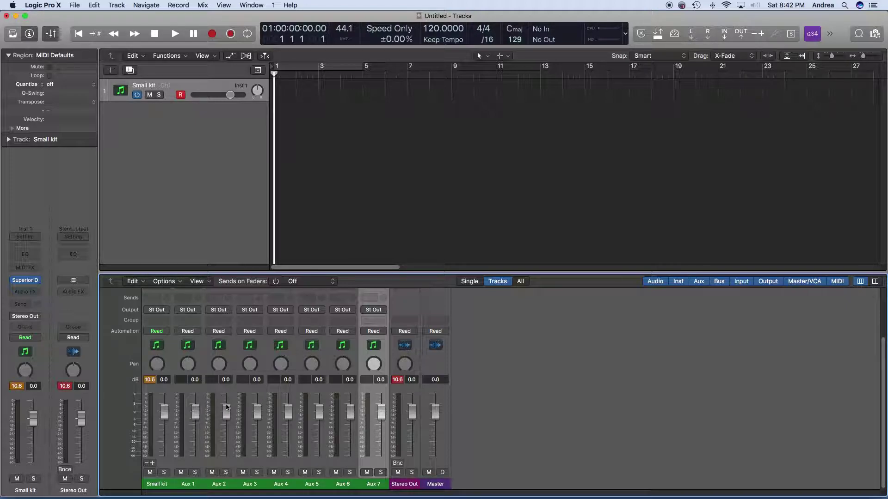
scroll(226, 407, "up", 3)
scroll(226, 407, "up", 2)
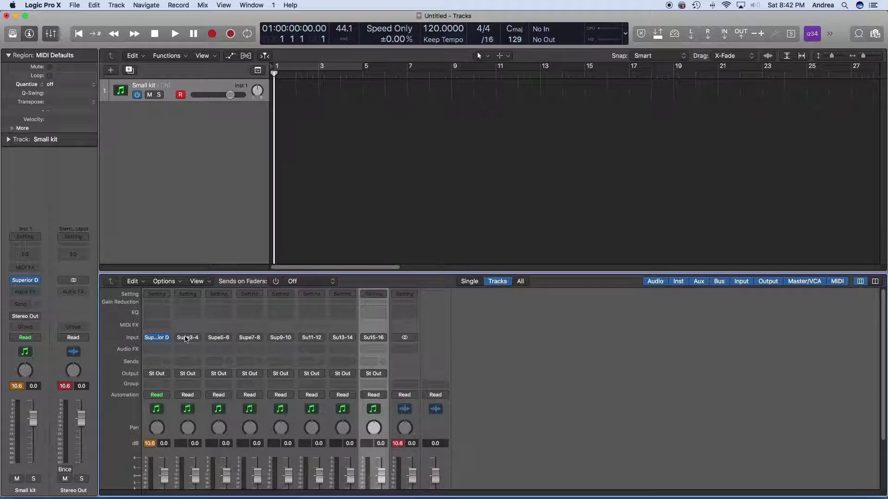
mouse_move(154, 341)
- Check the aux channels take Superior Drummer inputs 3-4 through 15-16, closing the kit window
left_click(188, 330)
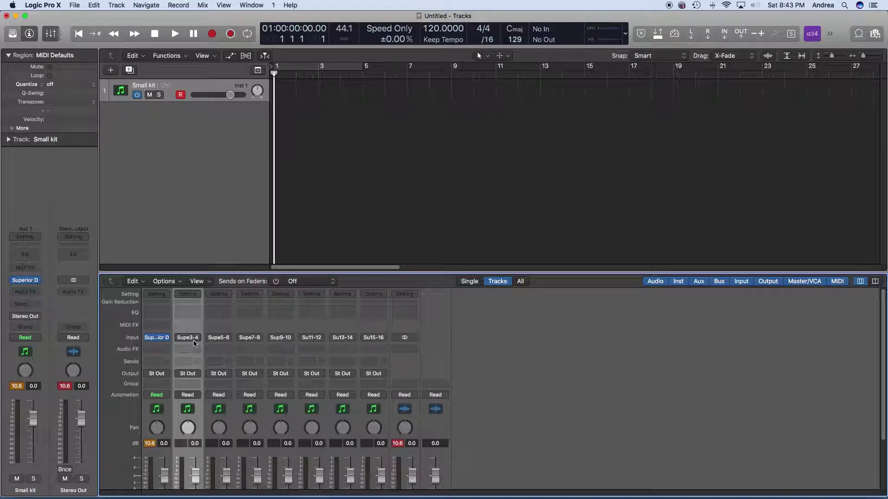
left_click(159, 340)
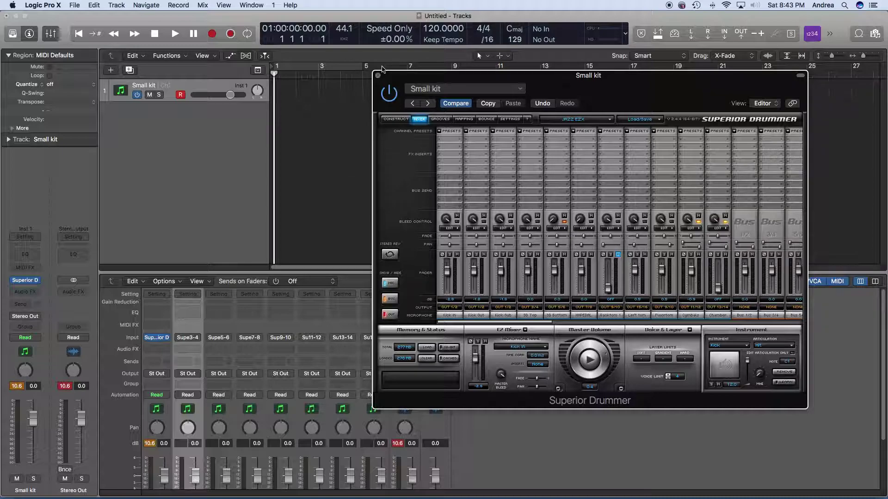
left_click(378, 75)
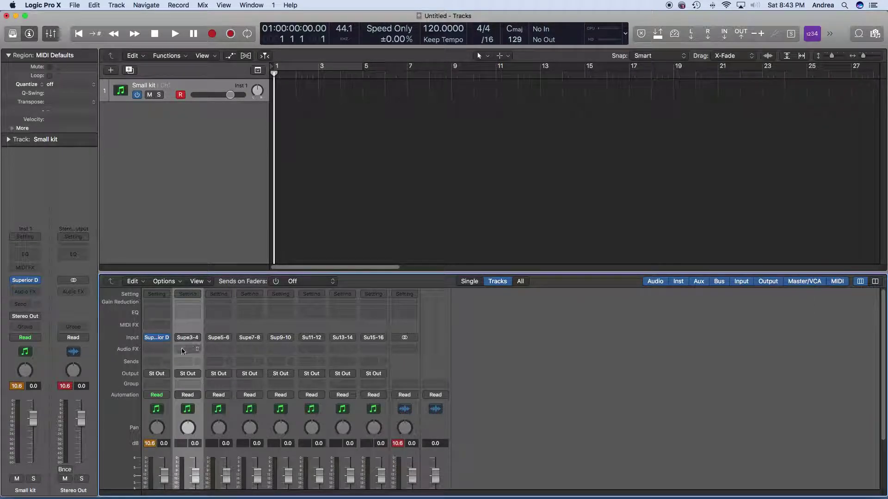
left_click(145, 337)
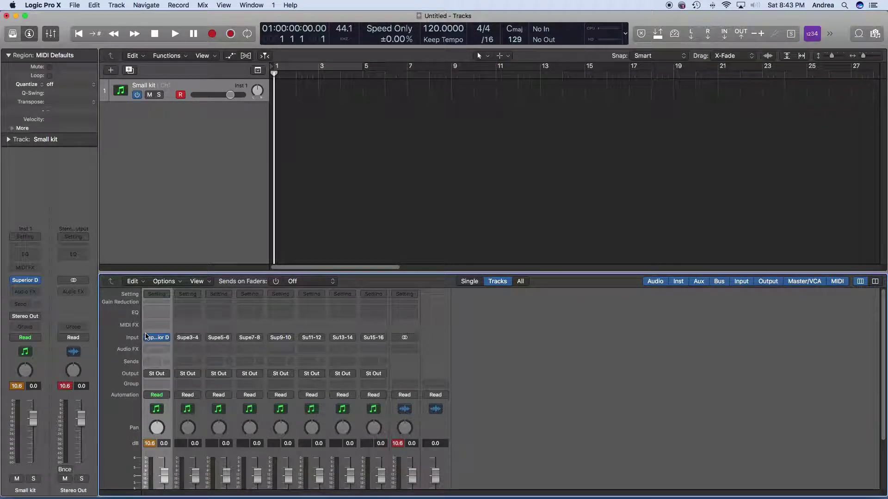
left_click(189, 330)
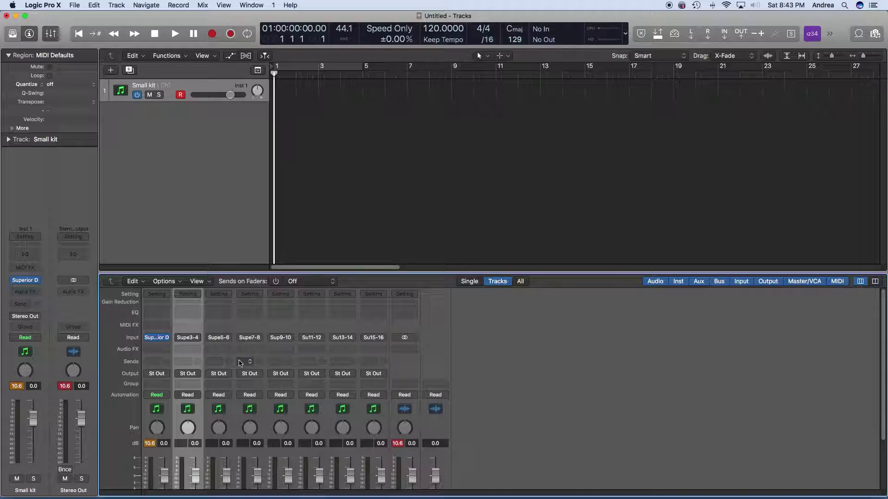
scroll(236, 361, "down", 2)
- Scroll the mixer while the groove plays to watch peaks on Small kit and Aux 1–7
scroll(236, 362, "up", 2)
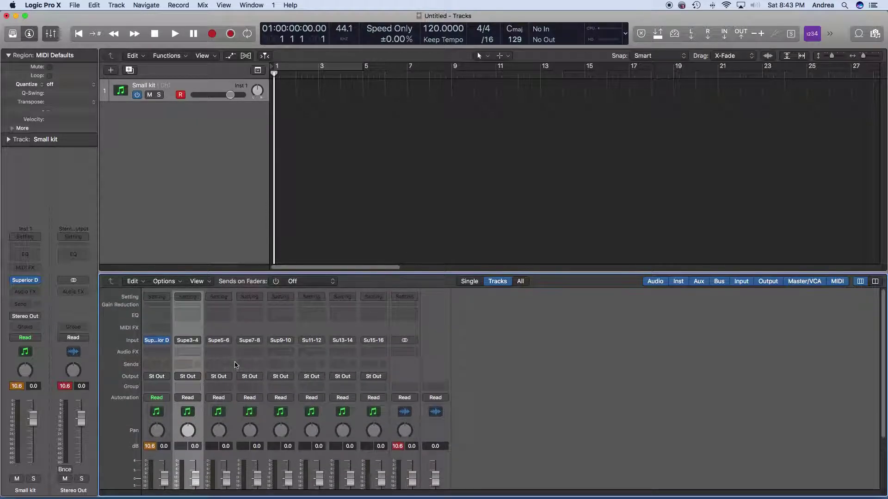
scroll(236, 365, "down", 1)
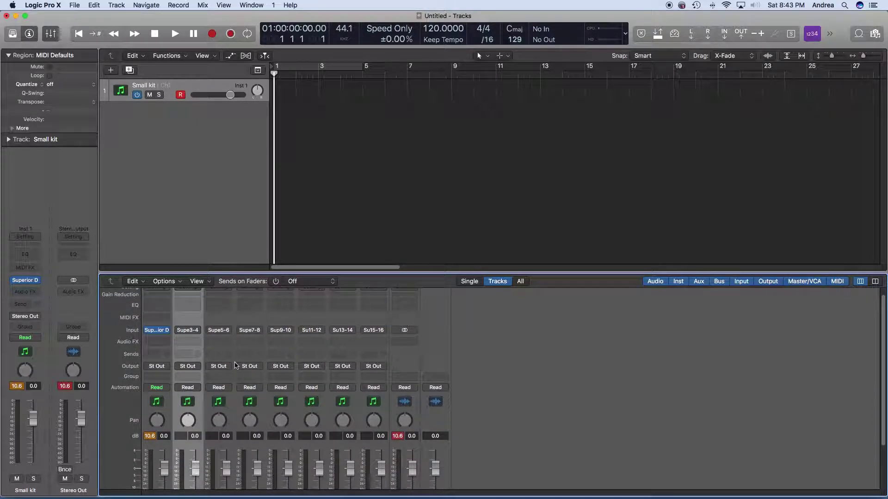
scroll(236, 365, "down", 2)
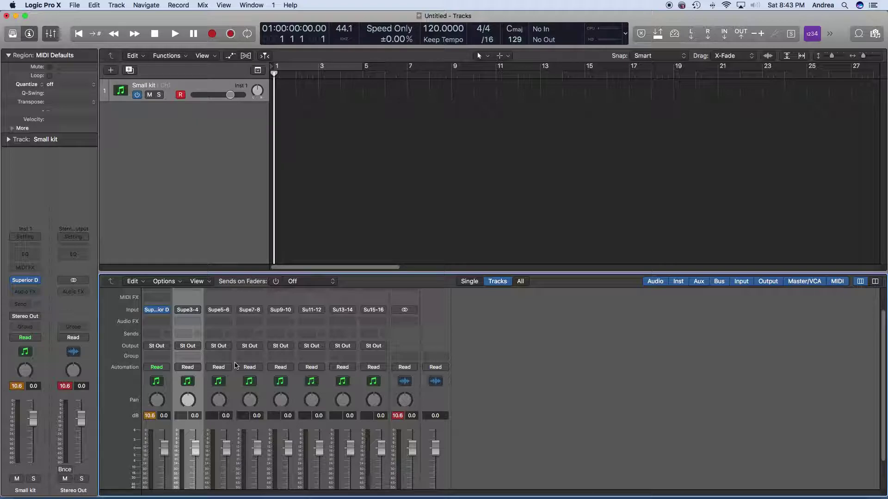
scroll(607, 388, "down", 2)
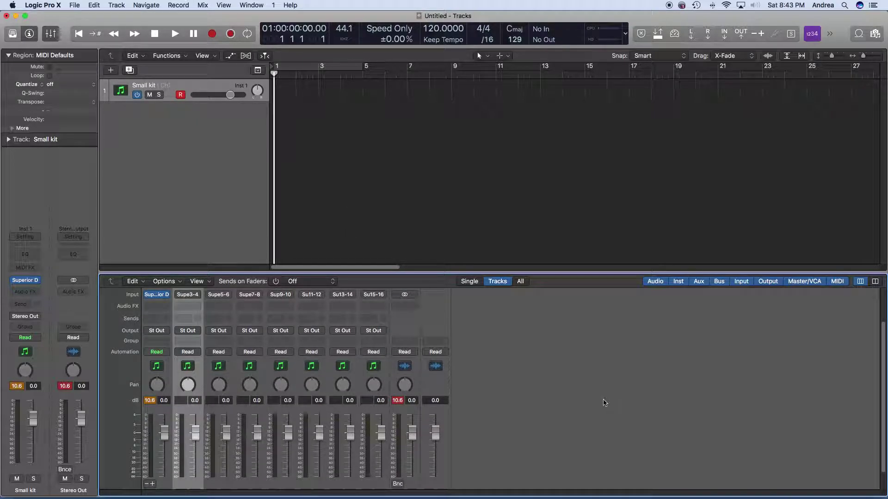
scroll(604, 402, "down", 2)
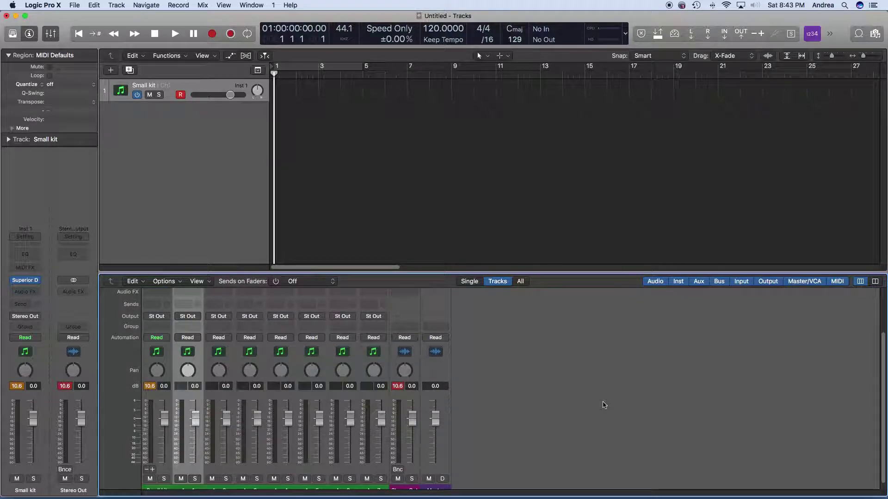
scroll(604, 405, "down", 1)
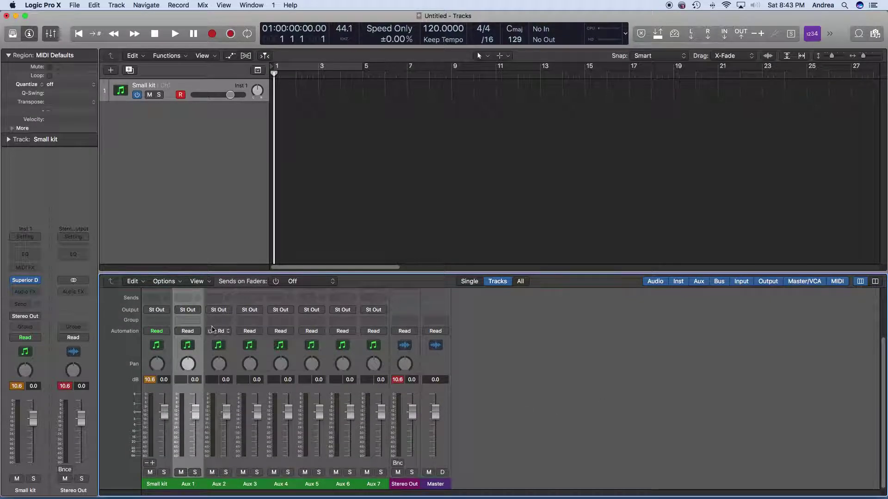
scroll(184, 314, "up", 3)
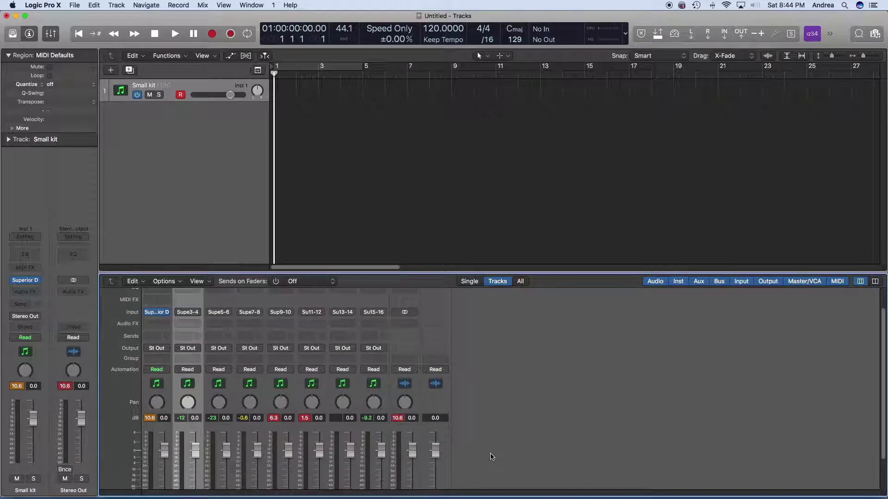
scroll(490, 457, "down", 2)
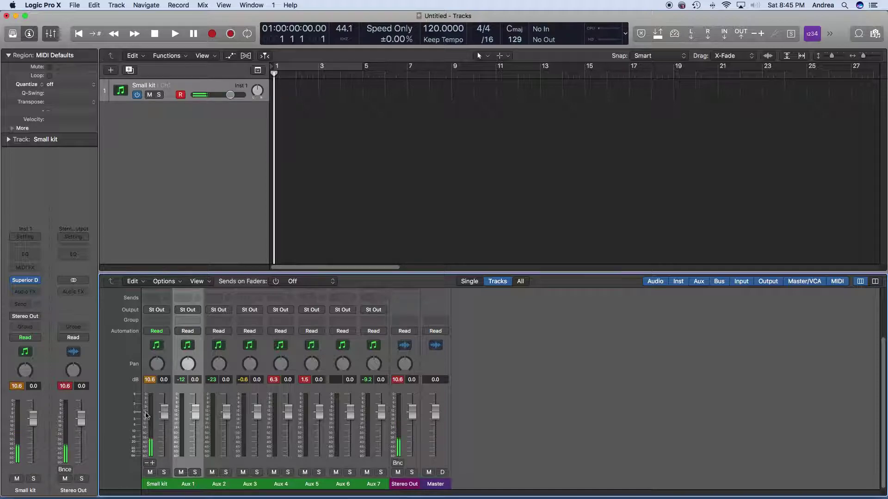
left_click(156, 397)
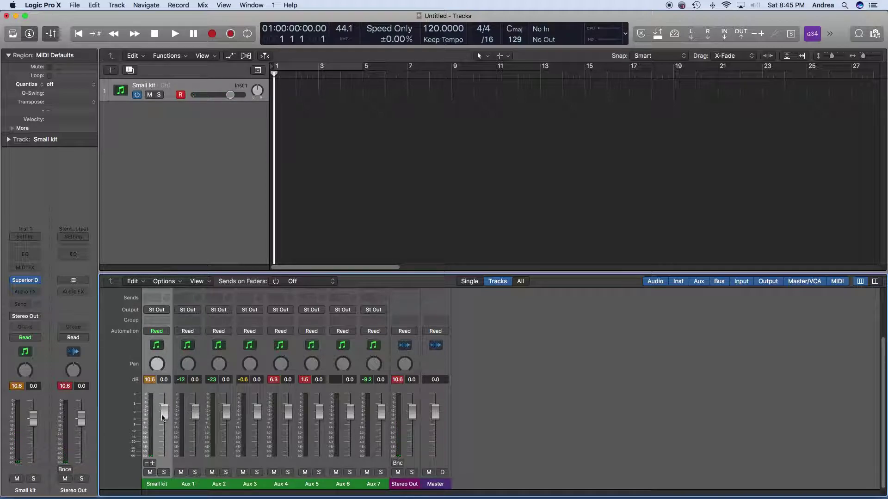
- Rename Small kit, Aux 1 and Aux 2 to Kick, SnrTopSS and SnrBtmSS
double_click(157, 484)
type("Kick")
key("Tab")
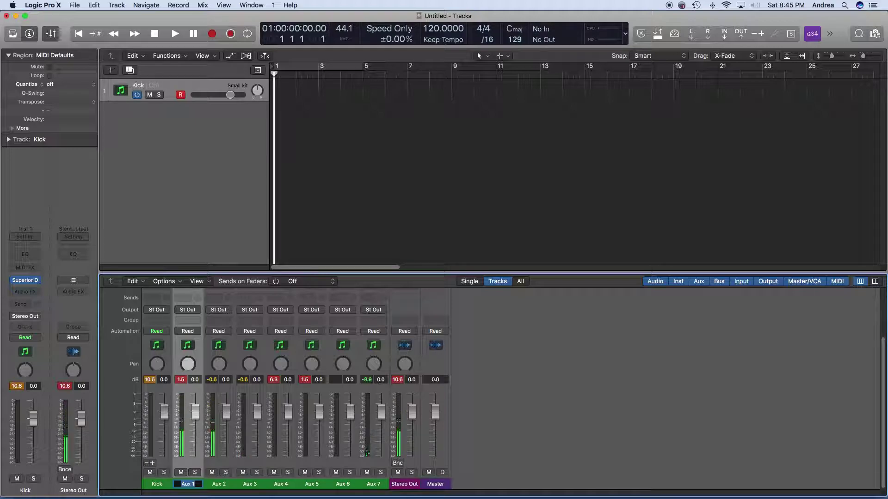
type("Snr")
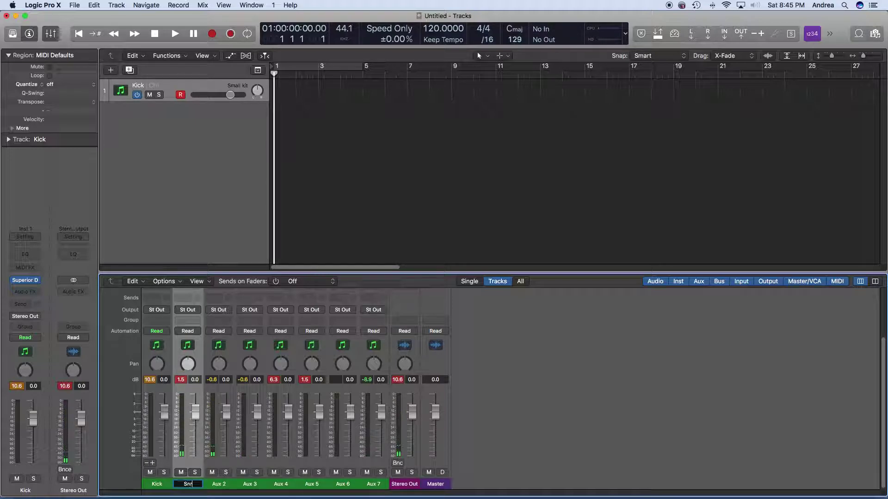
type("Top")
type("SS")
key("Tab")
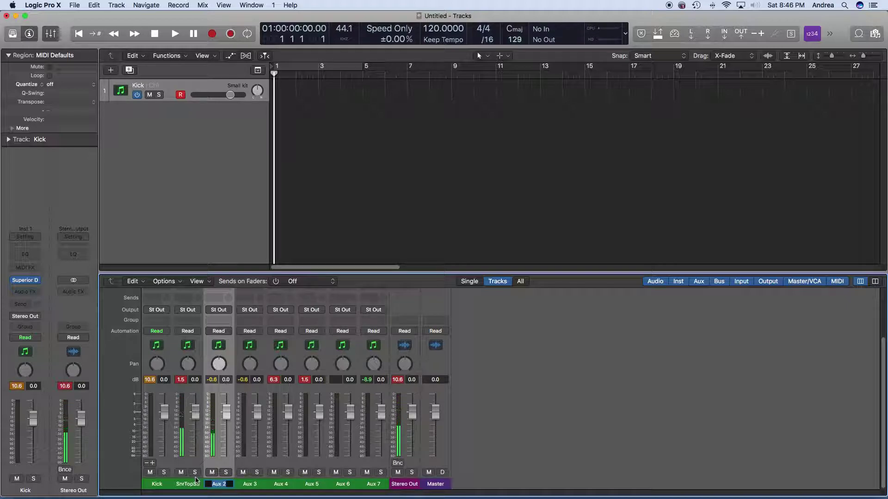
type("Snr")
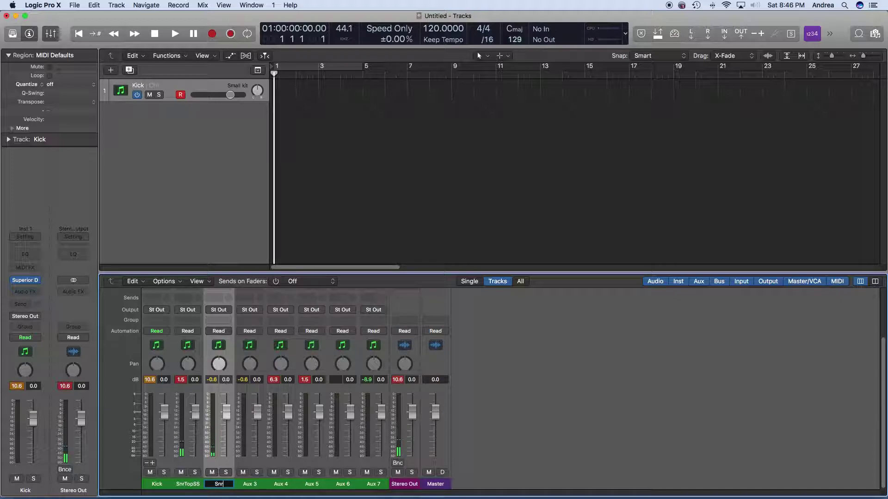
type("BtmSS")
key("Tab")
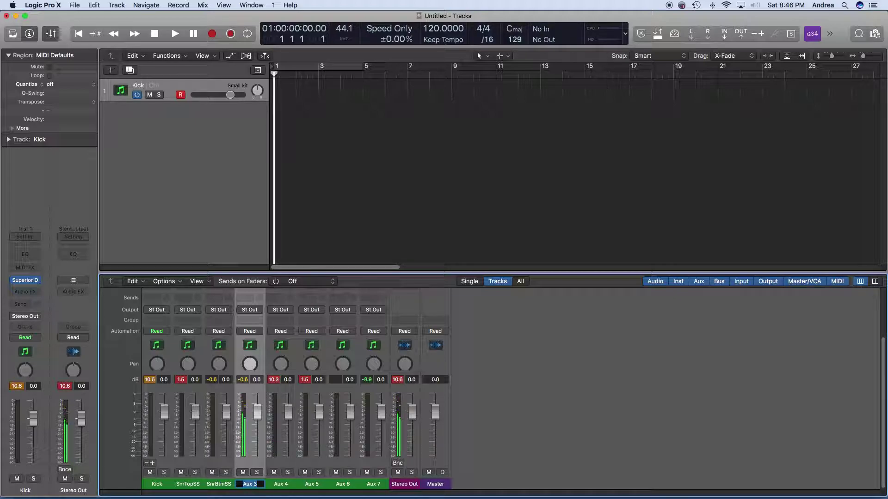
- Name Aux 3, Aux 4 and Aux 5 HH/Pedal, FlrTom and Ride in the mixer
type("H")
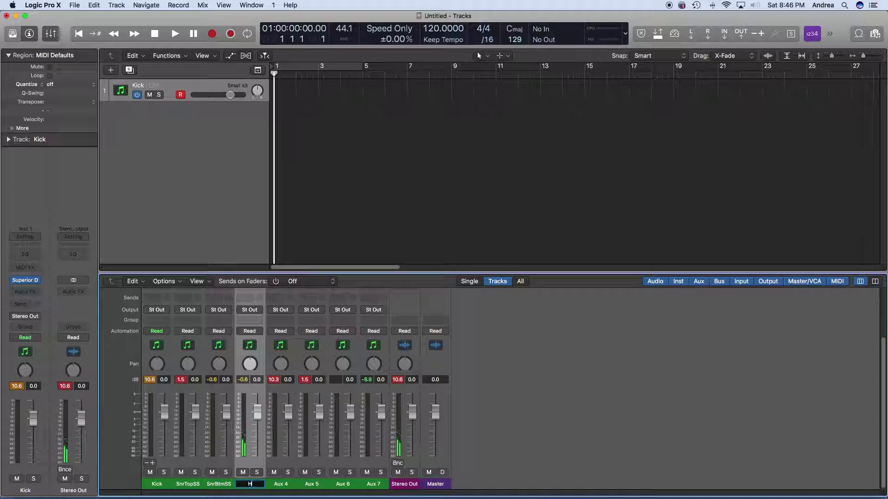
type("H/")
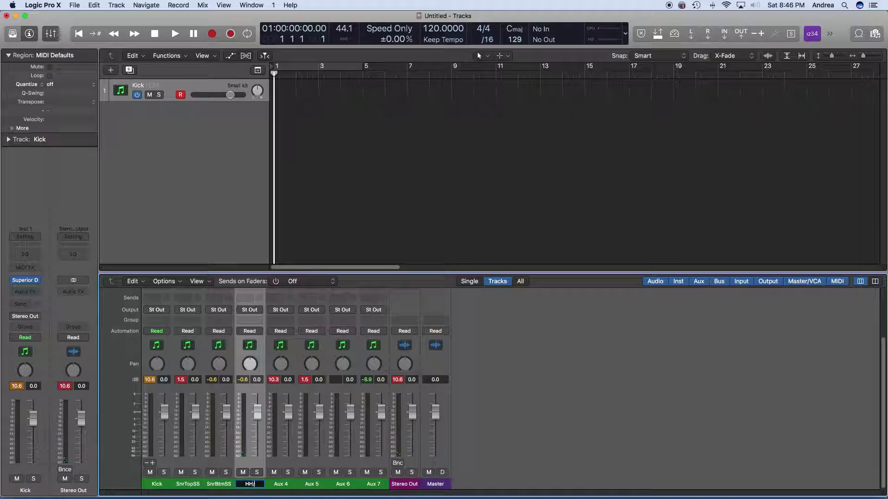
type("Pedal")
key("Tab")
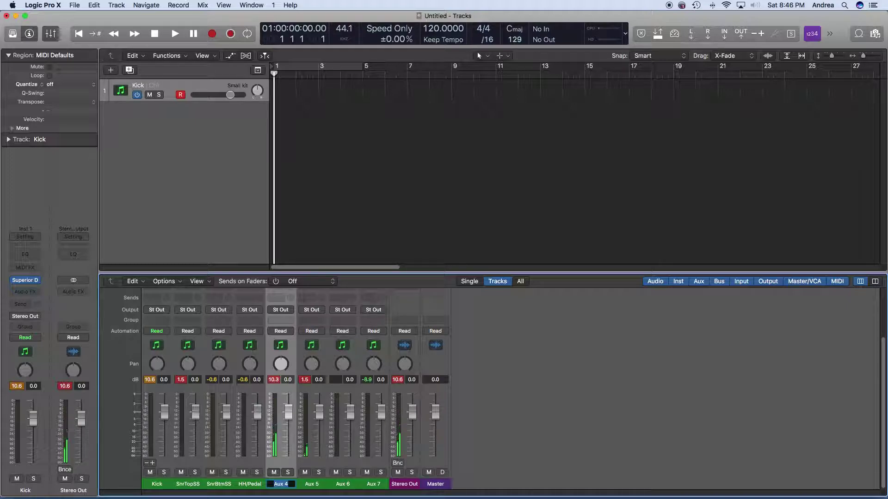
type("Flr")
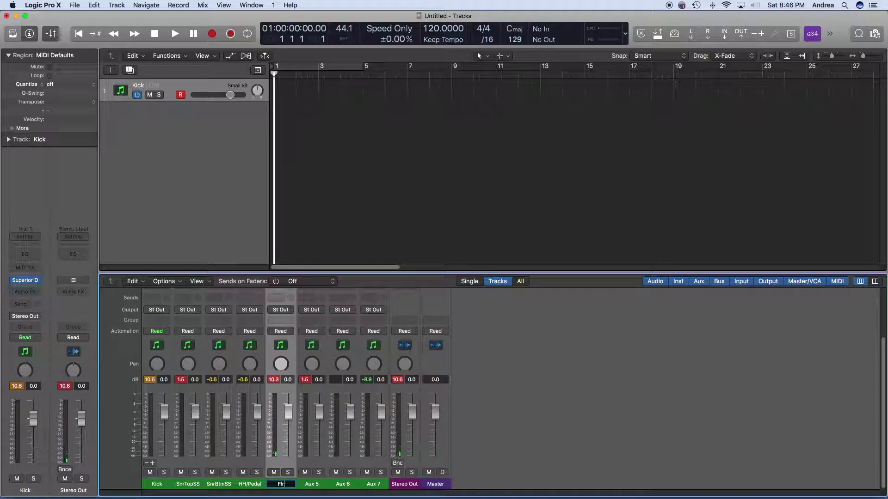
type("Tom")
key("Tab")
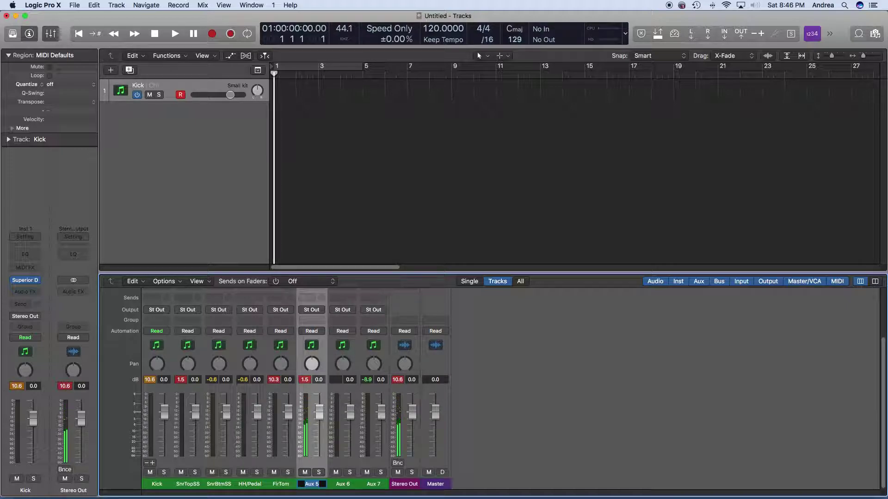
type("Ride")
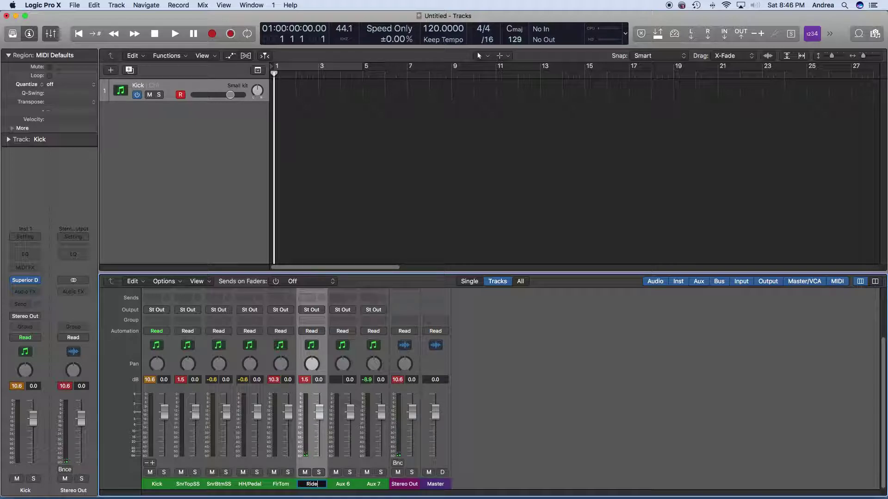
key("Tab")
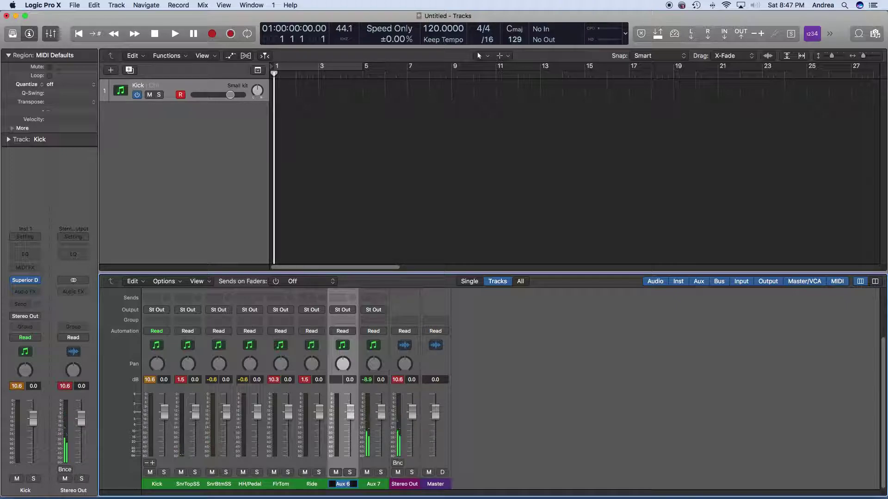
- Rename Aux 7 to LeftTom, correcting a mistyped letter first
left_click(373, 484)
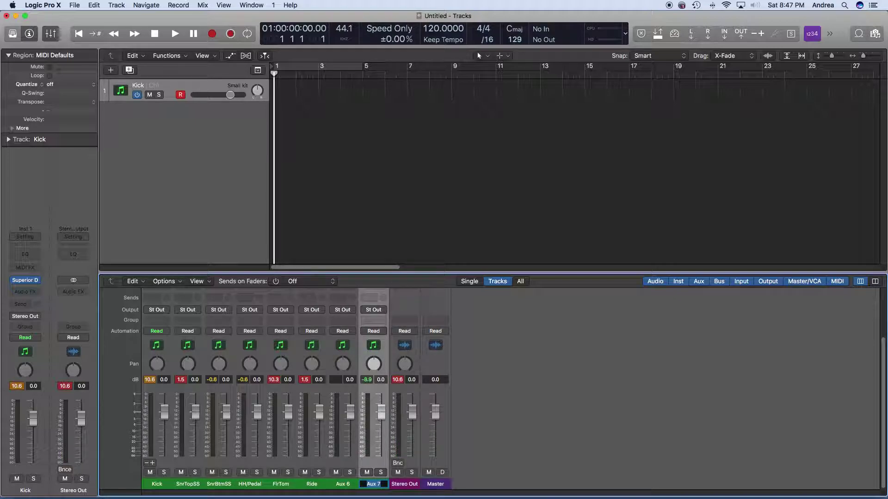
type("R")
key("BackSpace")
key("BackSpace")
key("BackSpace")
type("LeftTom")
key("Return")
- Select the unused Aux 6 channel and delete it
left_click(343, 487)
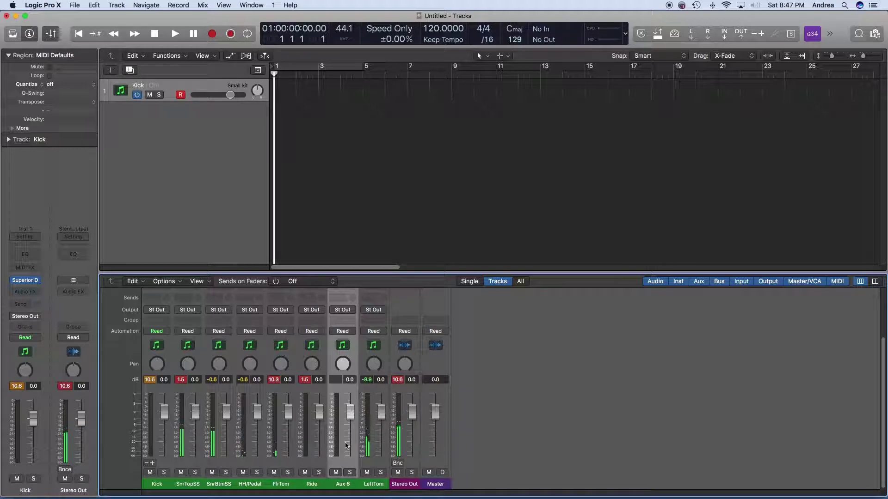
scroll(318, 320, "down", 1)
scroll(318, 320, "up", 1)
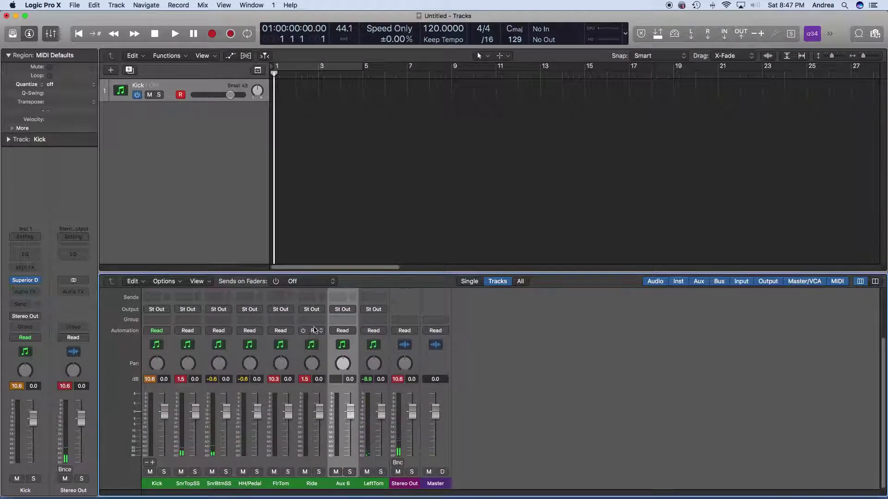
key("Delete")
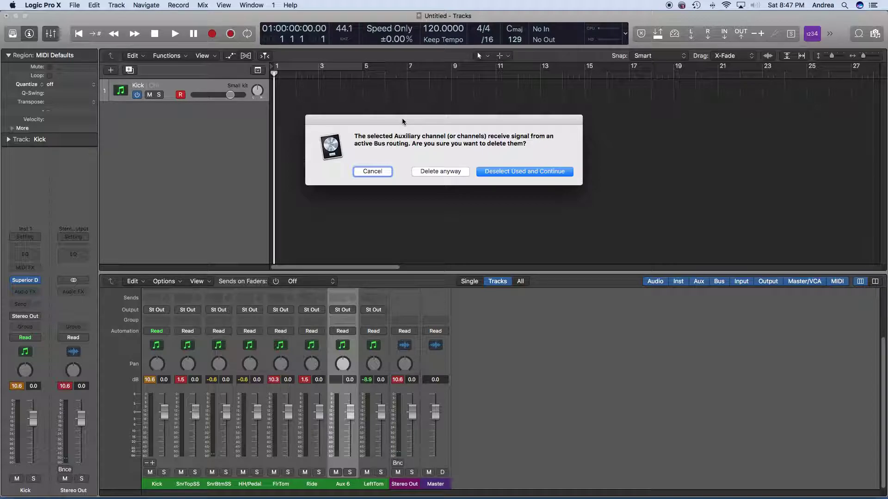
- Confirm removing Aux 6 despite its bus routing, leaving seven drum channels
left_click(440, 171)
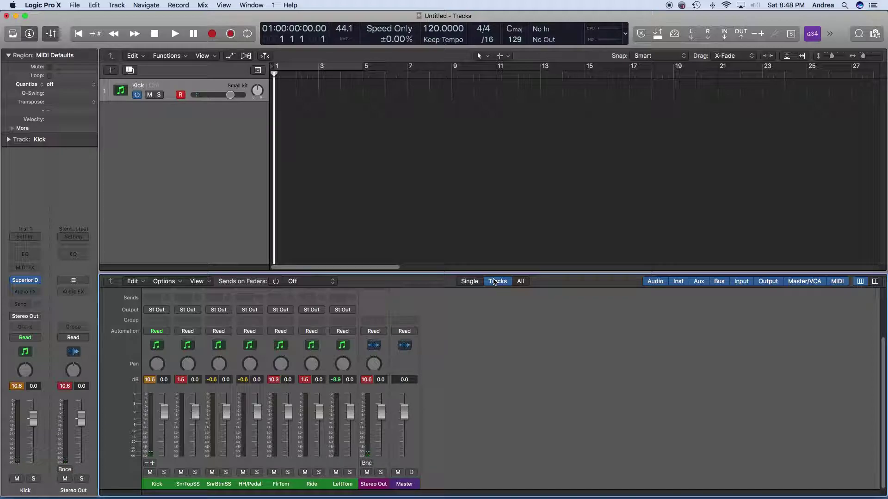
- Select the Kick strip and extend the selection through SnrBtmSS to LeftTom
scroll(463, 465, "up", 3)
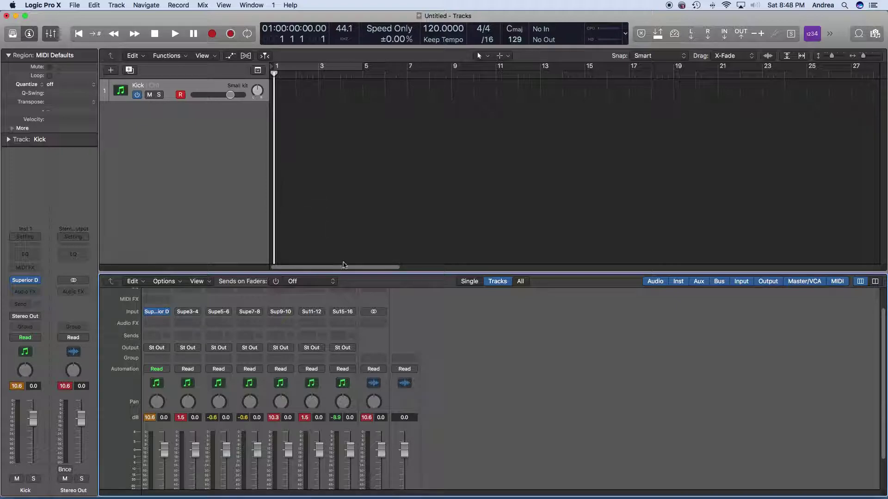
left_click(157, 85)
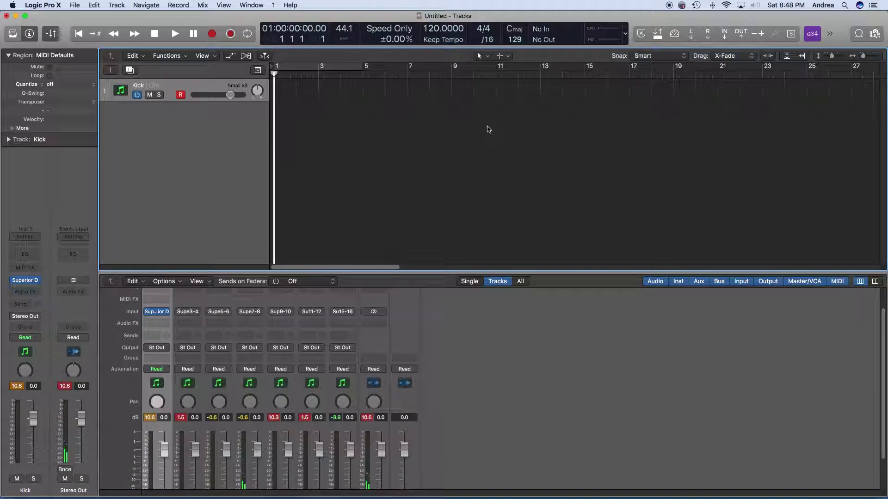
scroll(387, 487, "down", 3)
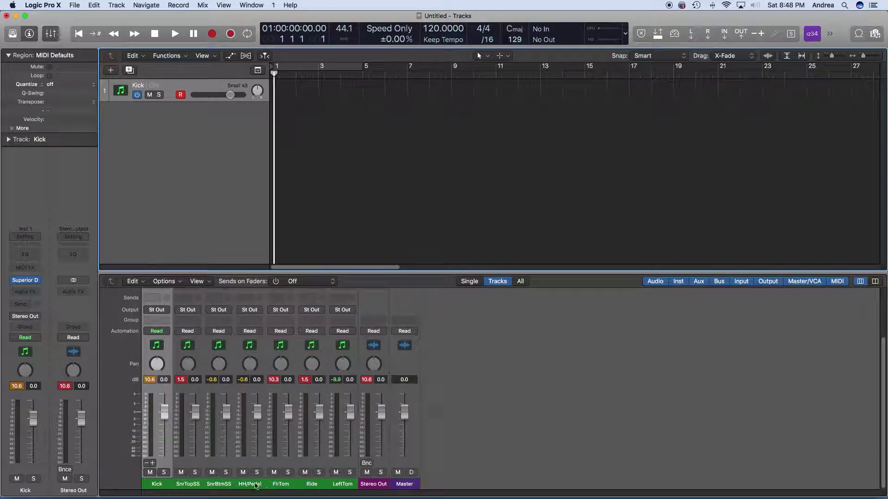
scroll(260, 460, "up", 2)
scroll(261, 460, "up", 3)
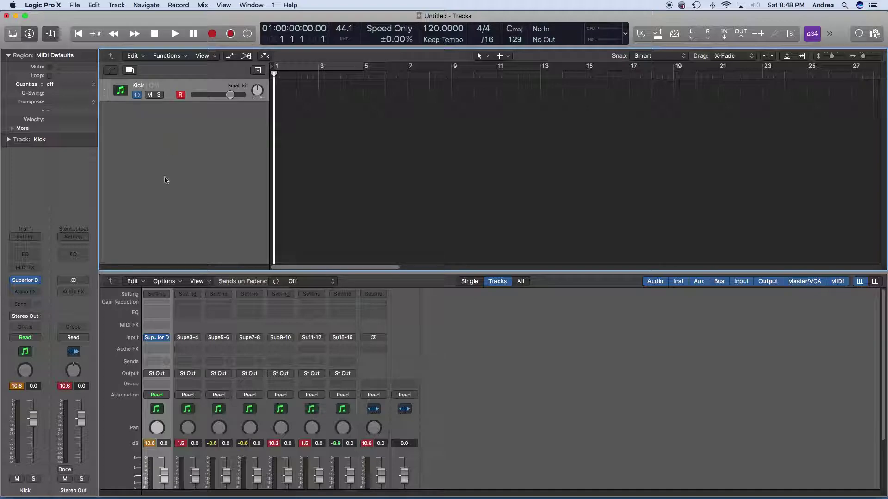
scroll(296, 391, "down", 4)
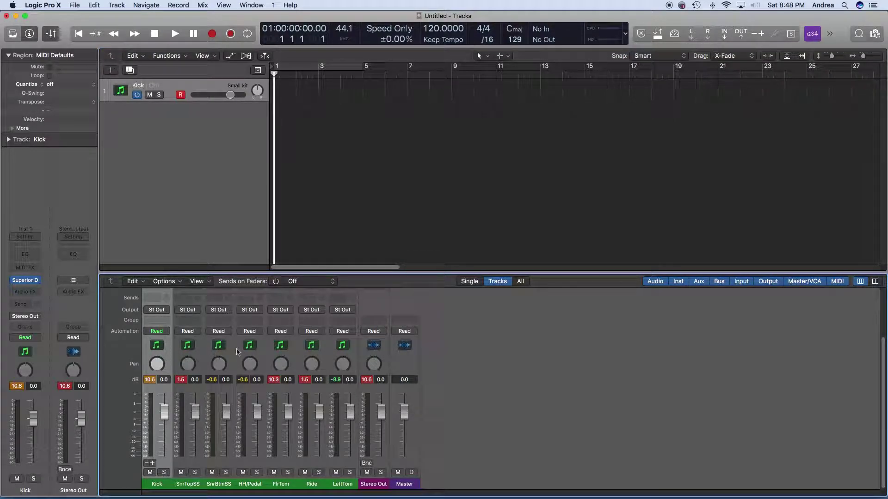
left_click(232, 395, "shift")
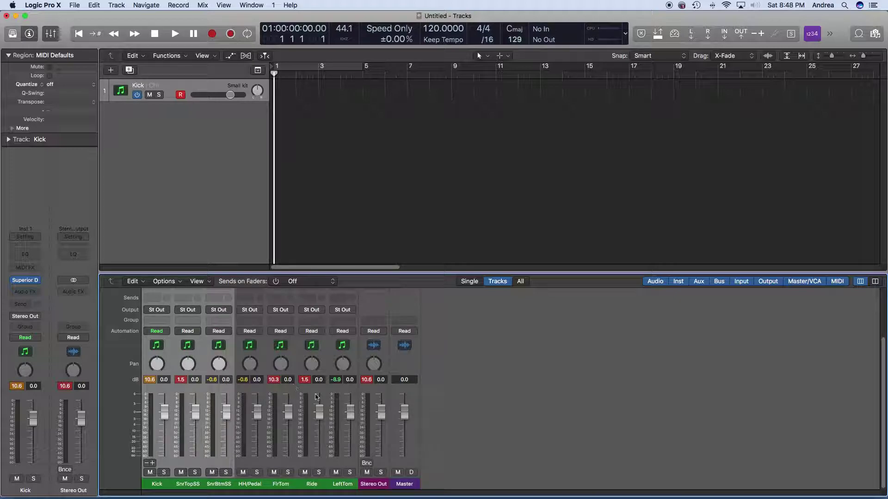
left_click(355, 394, "shift")
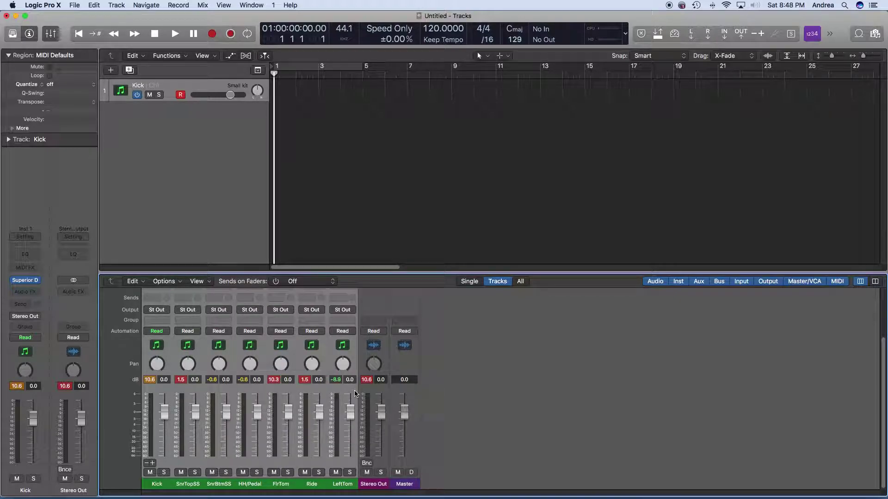
- Create a track for each selected drum channel strip, SnrTopSS through LeftTom
right_click(296, 364)
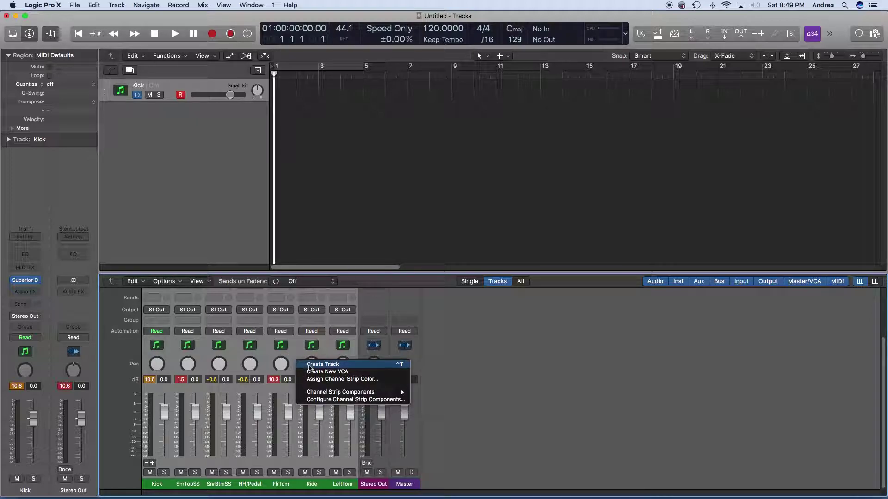
left_click(310, 367)
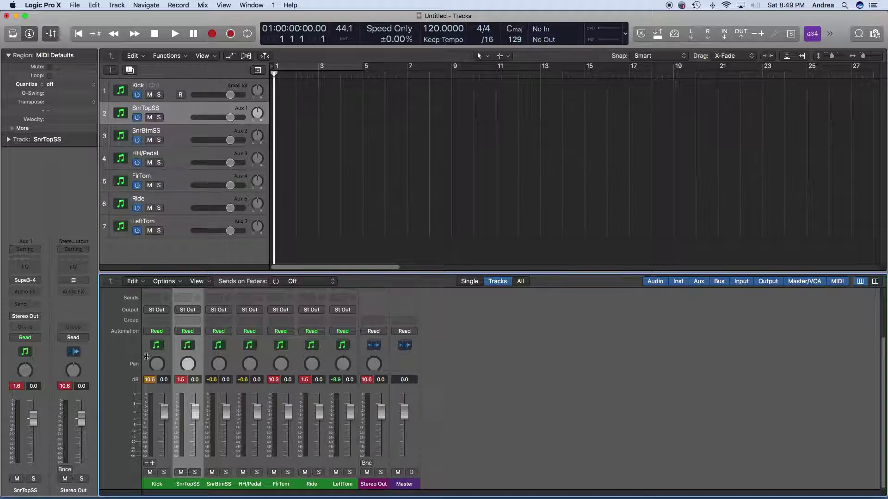
- Select the Kick channel strip in the mixer to make track 1 current
mouse_move(259, 496)
left_click(148, 346)
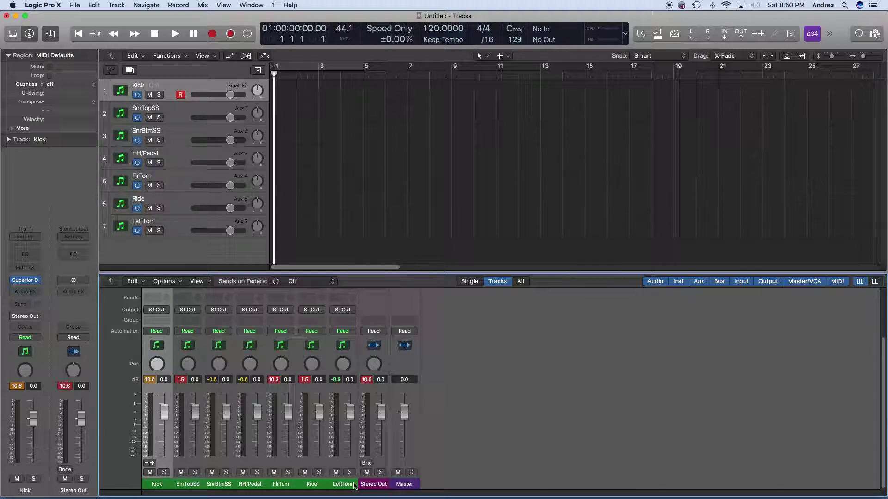
- Extend the selection from Kick across SnrTopSS through the remaining drum strips
scroll(254, 371, "up", 5)
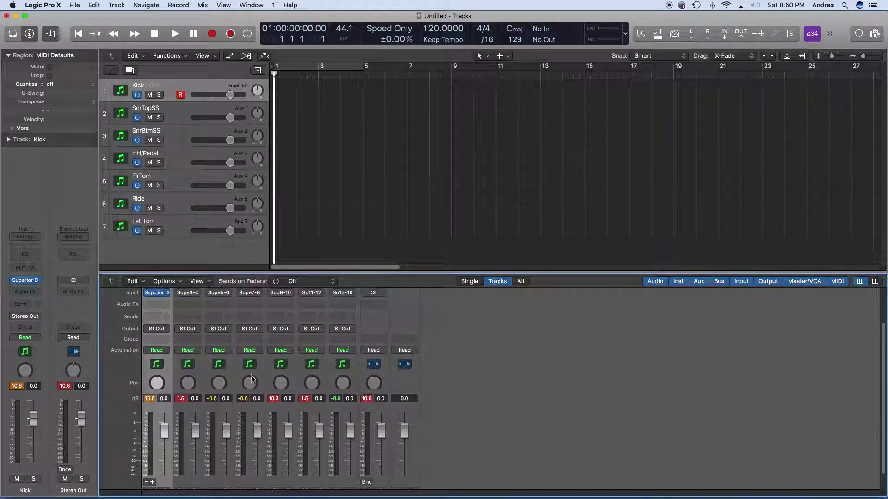
scroll(252, 381, "up", 1)
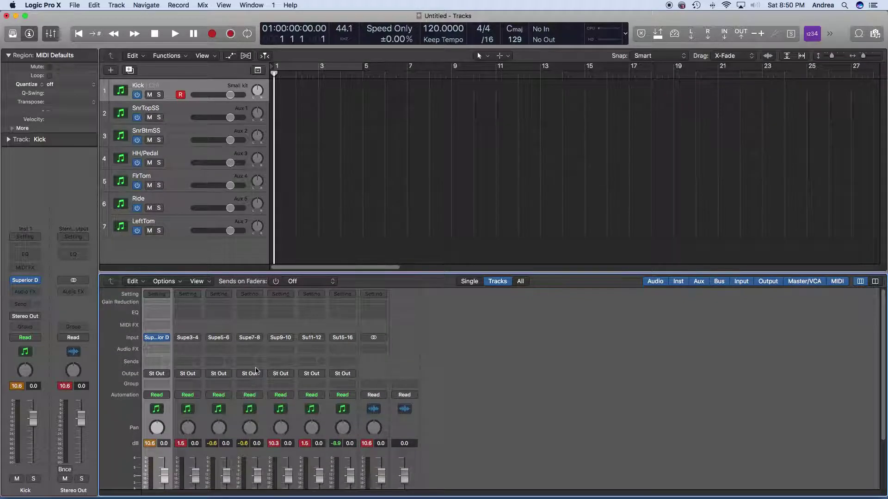
left_click(194, 330)
left_click_drag(222, 329, 342, 326)
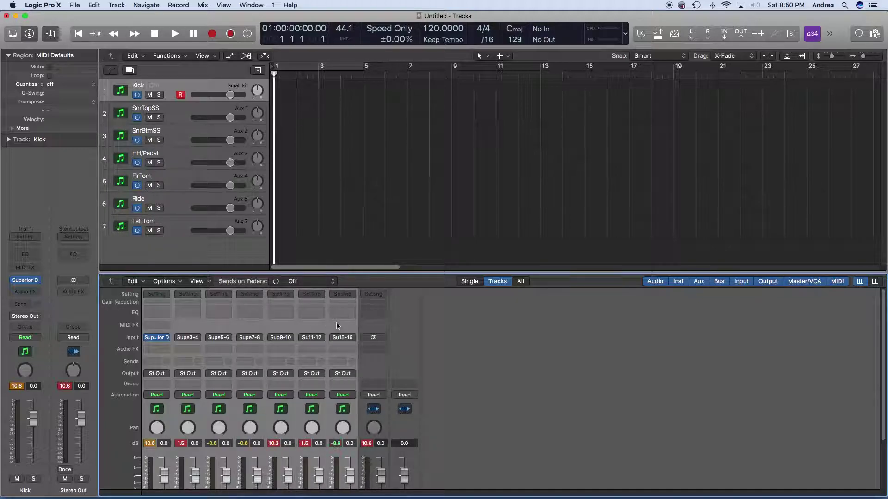
scroll(339, 380, "down", 8)
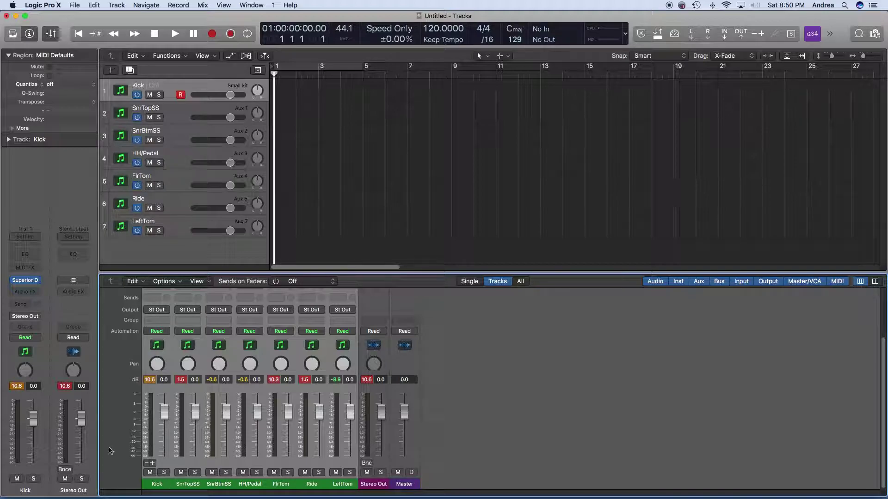
scroll(151, 362, "up", 1)
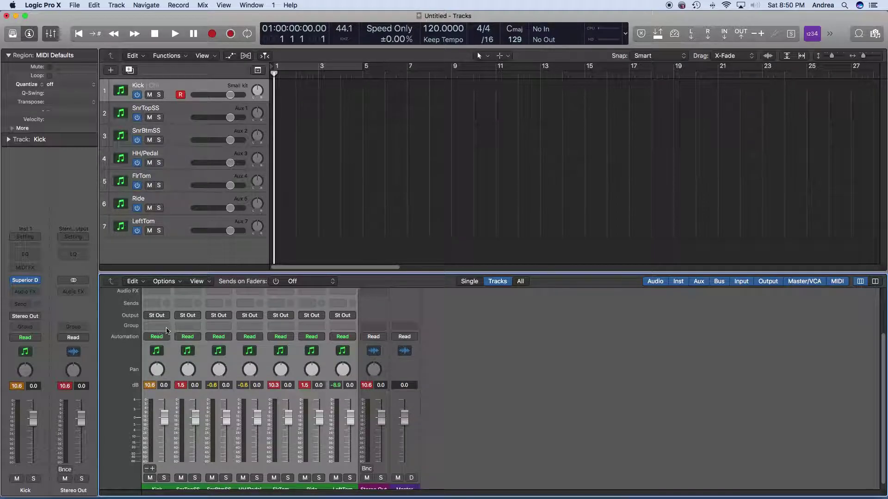
- Create a new group named Drums in Group Settings for the selected strips
left_click(165, 326)
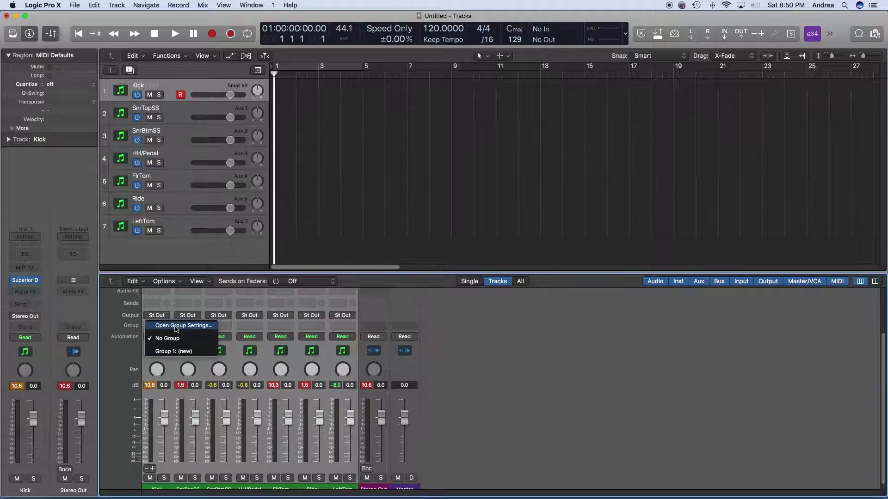
left_click(176, 326)
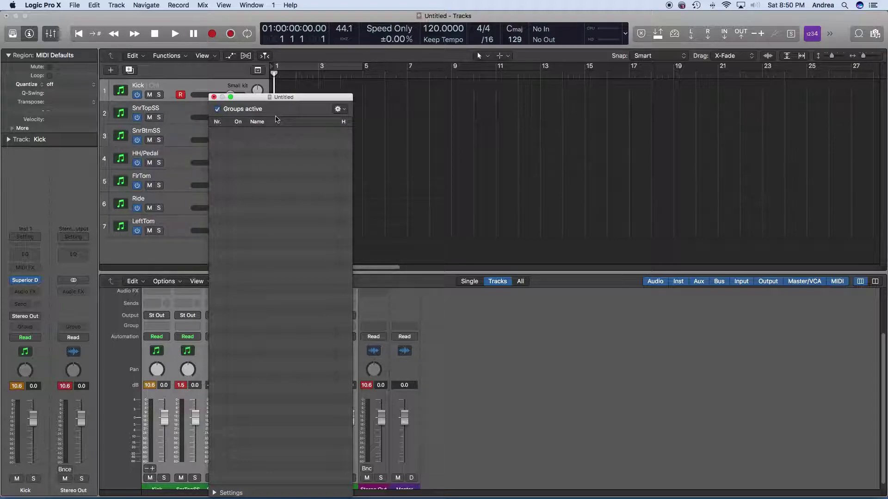
left_click(345, 111)
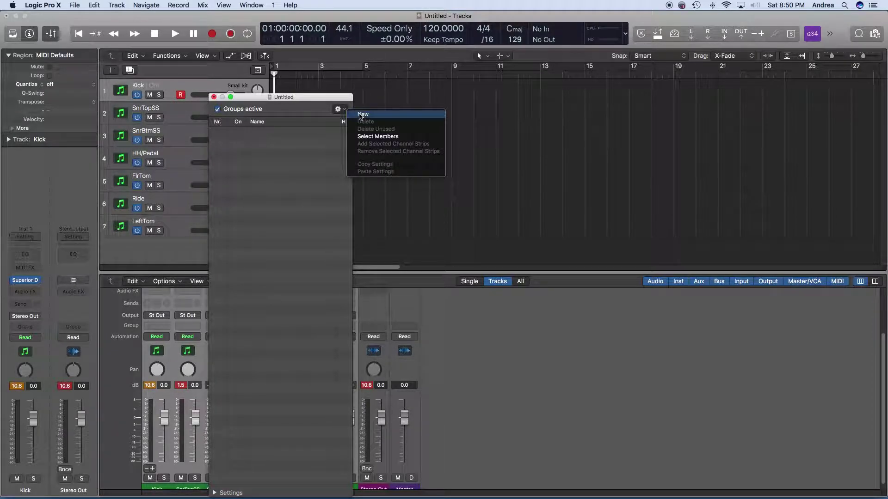
left_click(361, 115)
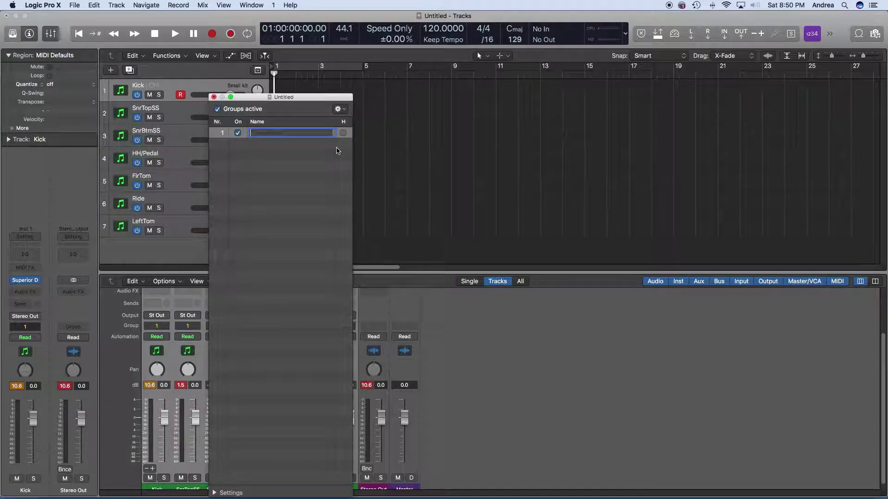
type("Drums")
key("Return")
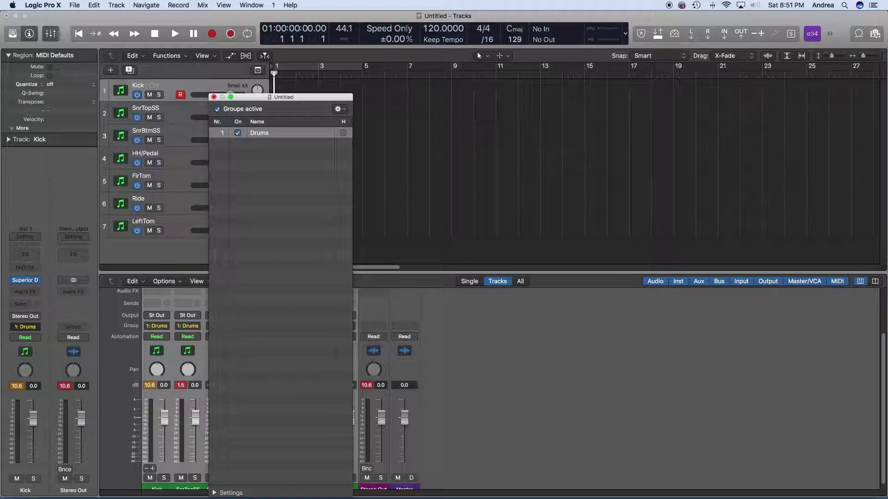
left_click(214, 96)
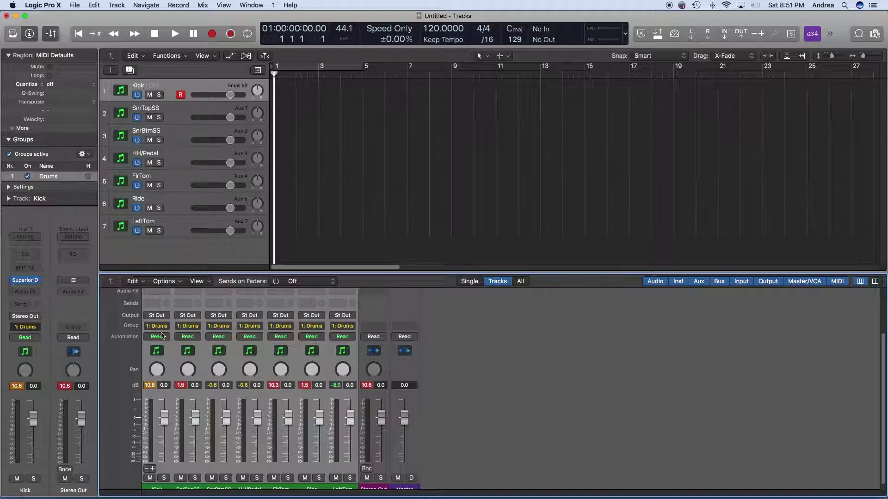
- Open and close the Configure Channel Strip Components settings from the mixer's display options
scroll(208, 349, "up", 5)
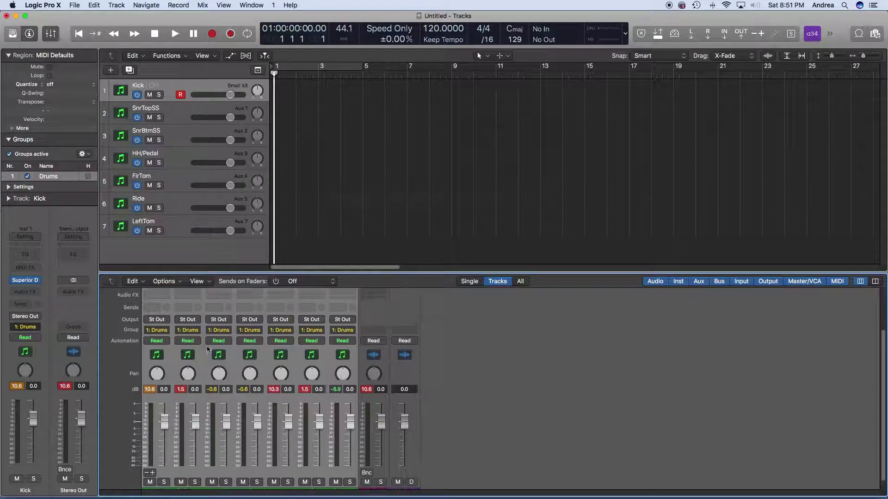
scroll(207, 350, "down", 1)
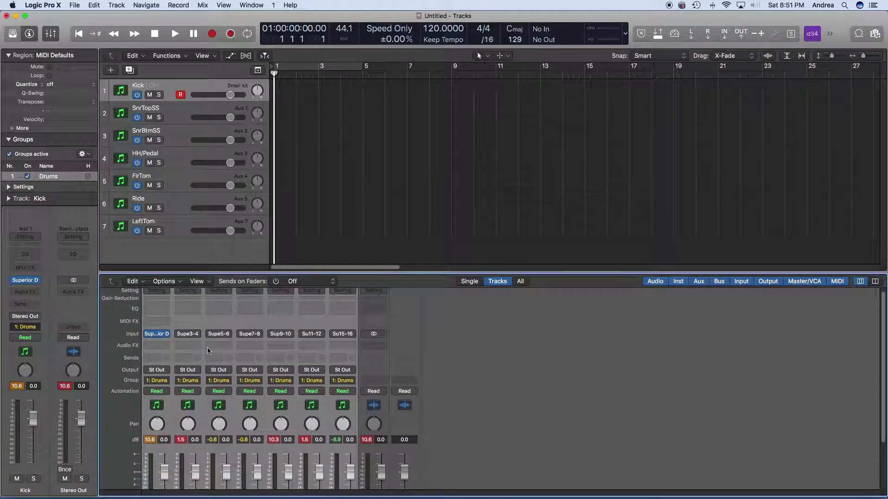
scroll(207, 350, "down", 4)
scroll(207, 350, "down", 1)
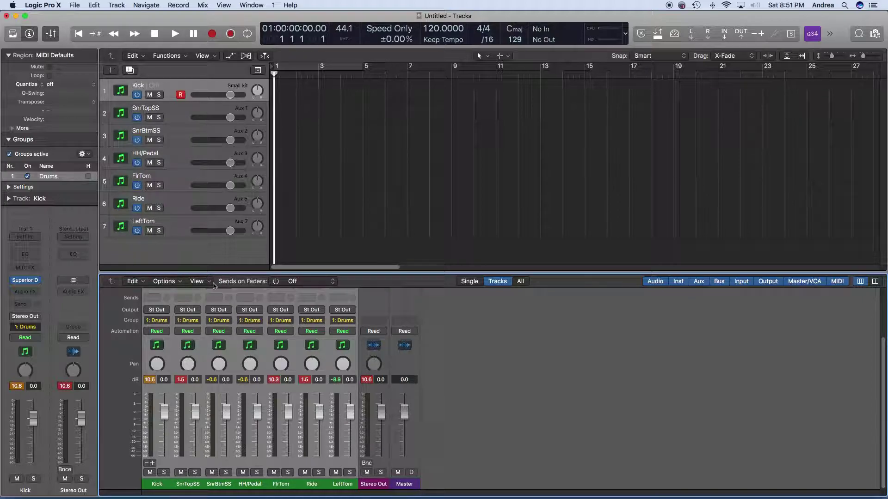
left_click(211, 282)
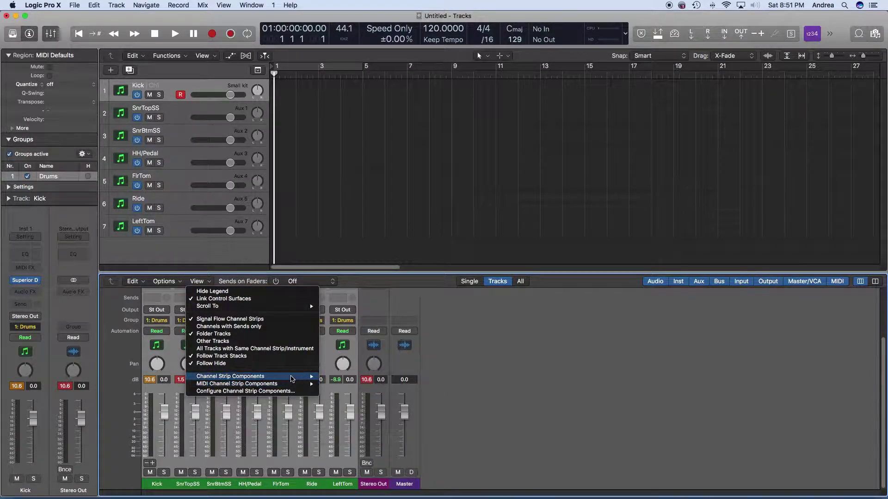
mouse_move(292, 379)
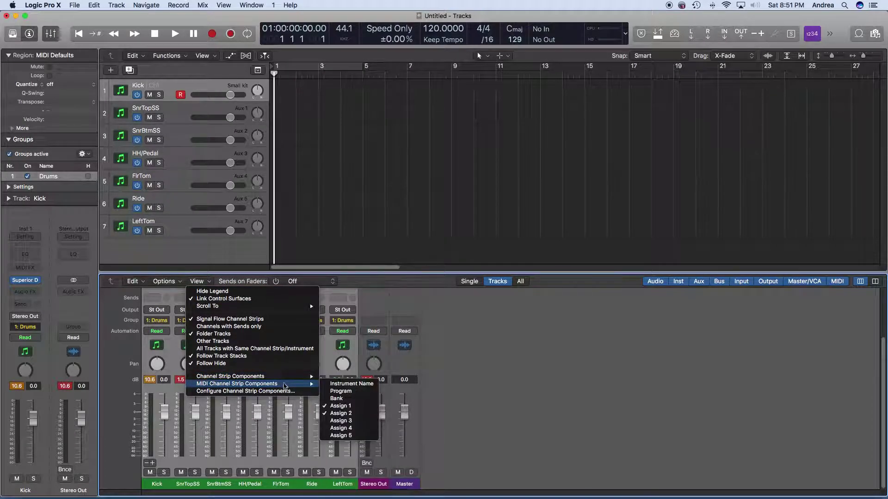
left_click(282, 392)
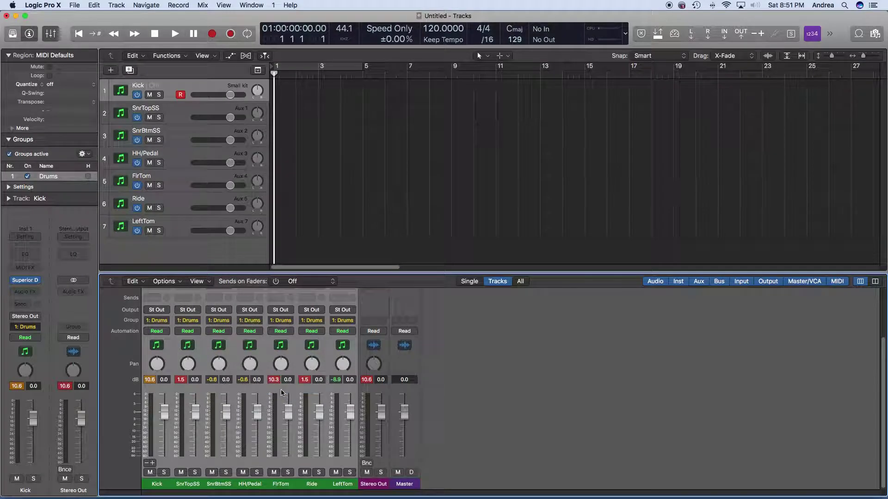
key("alt+c")
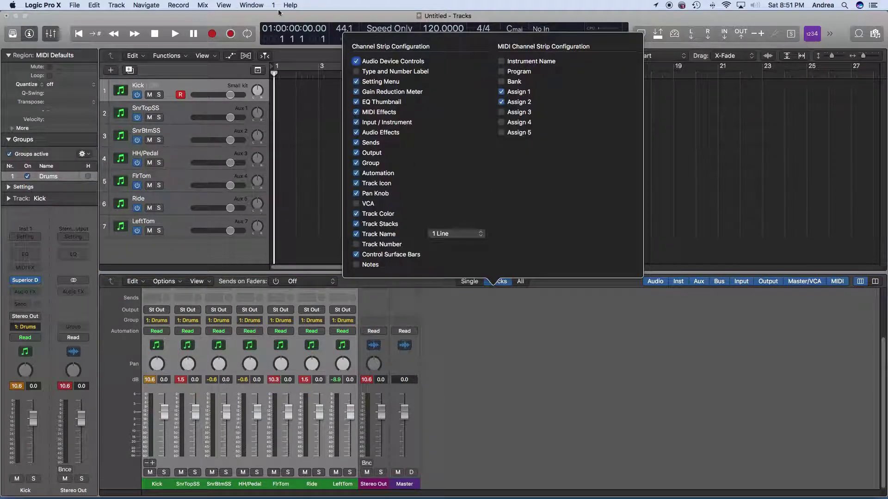
left_click(505, 357)
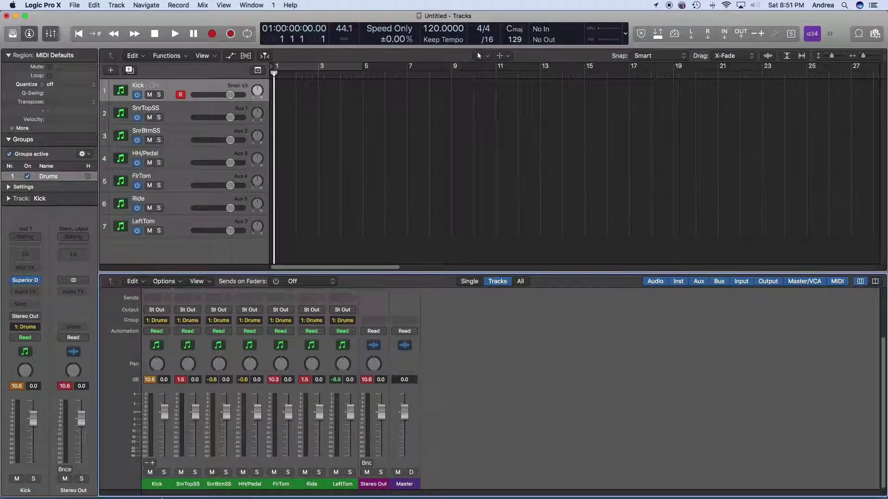
- Select the Kick, SnrTopSS, SnrBtmSS, HH/Pedal, FlrTom, Ride and LeftTom strips together
left_click(172, 391)
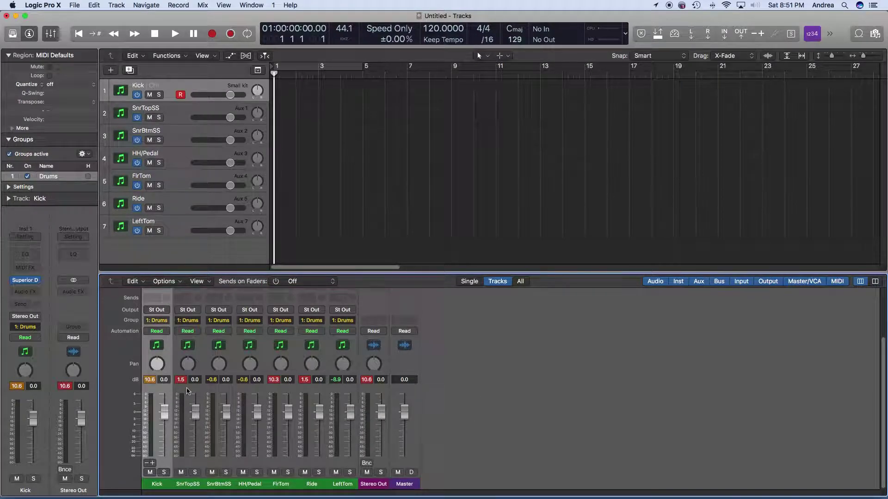
left_click(187, 391, "shift")
double_click(226, 380)
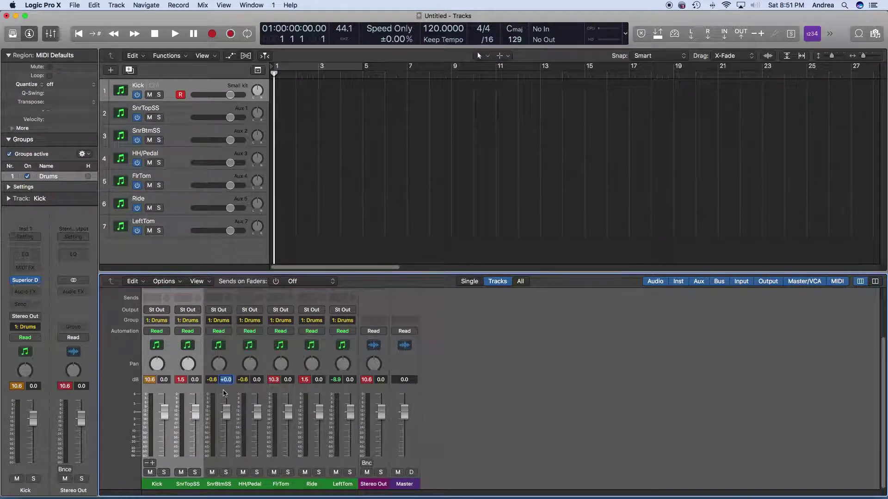
left_click(229, 392, "shift")
left_click(260, 391, "shift")
left_click(290, 390, "shift")
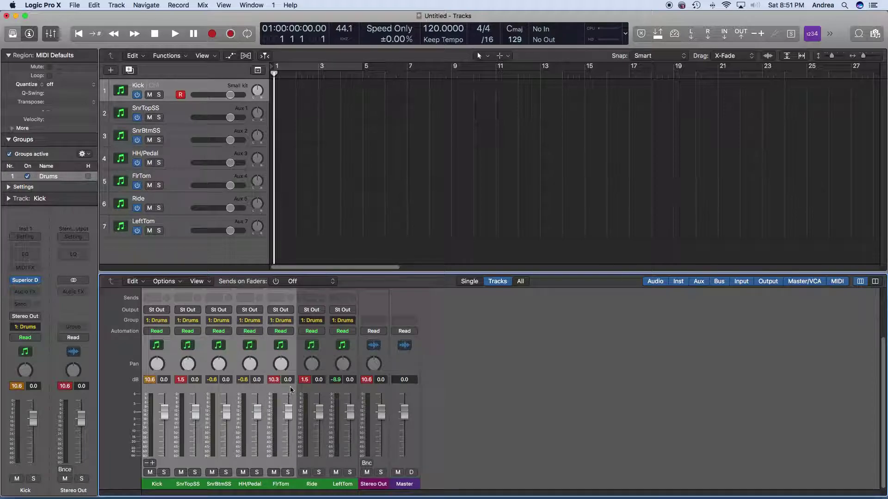
left_click(321, 392, "shift")
left_click(353, 392, "shift")
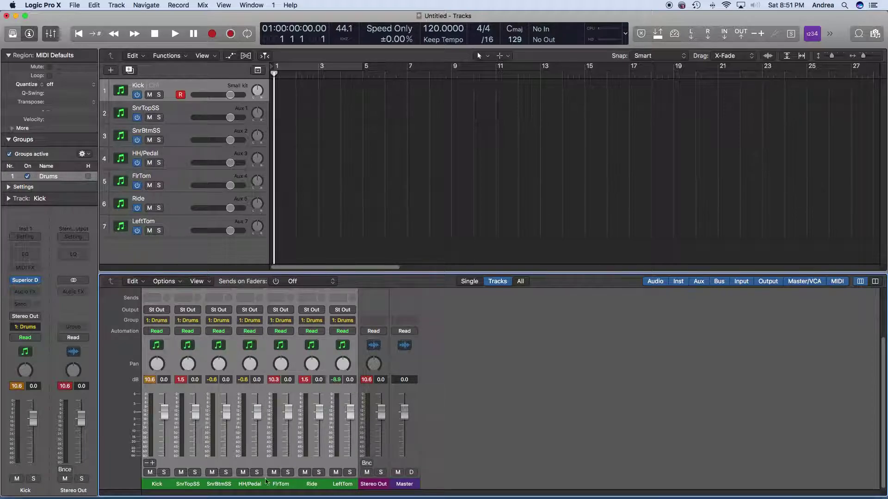
right_click(162, 485)
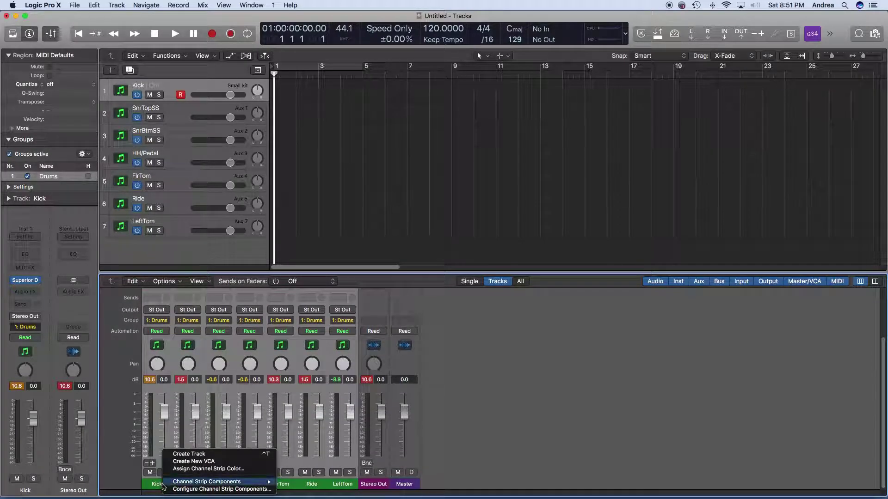
- Assign the red channel strip colour to the selected drum strips and close the palette
mouse_move(191, 483)
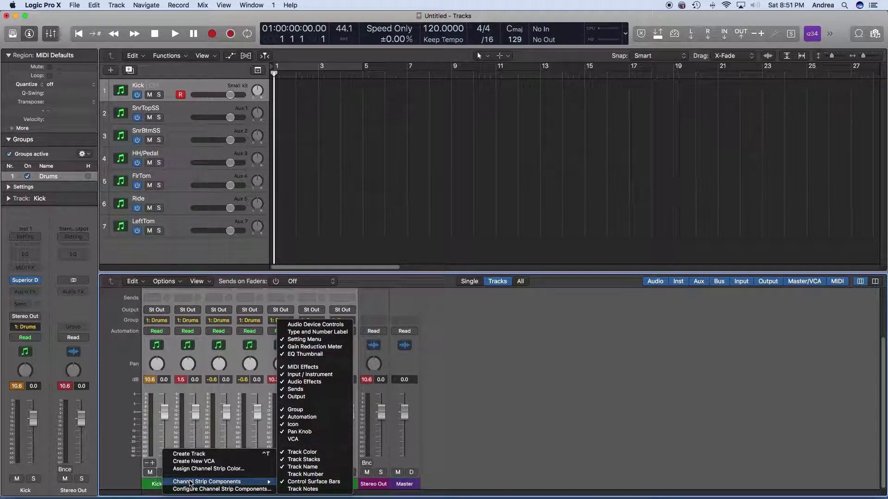
left_click(228, 470)
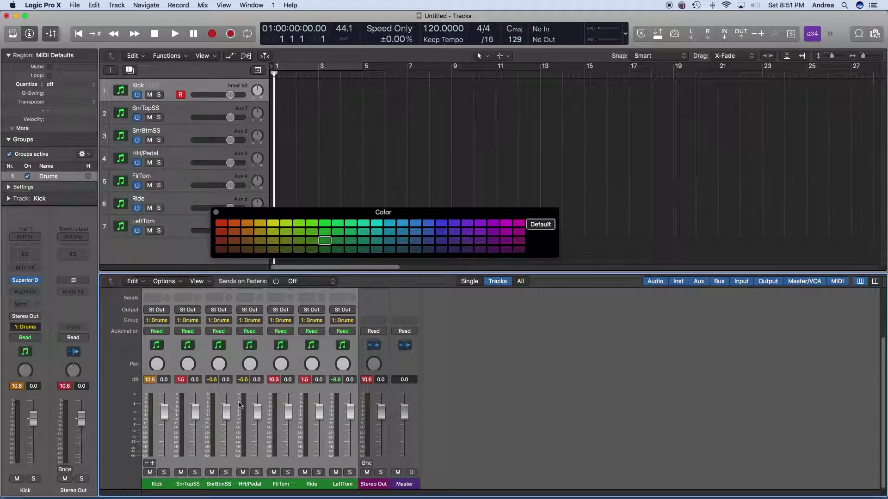
left_click(219, 225)
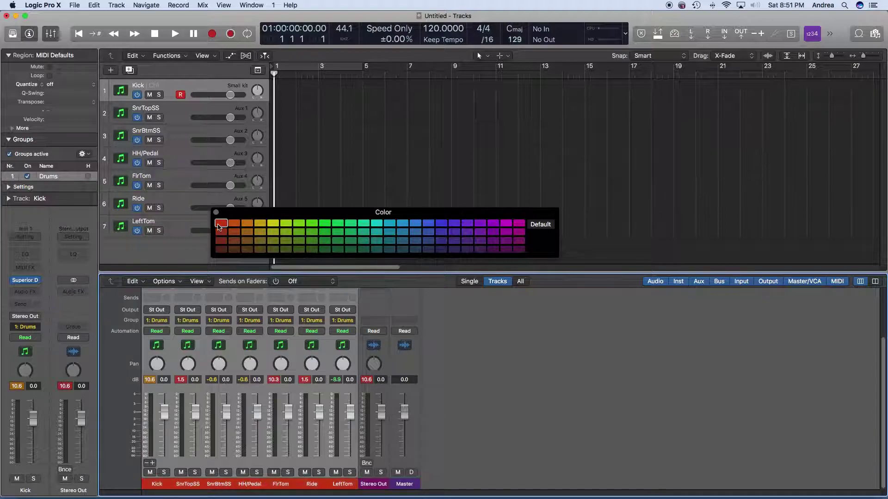
left_click(216, 212)
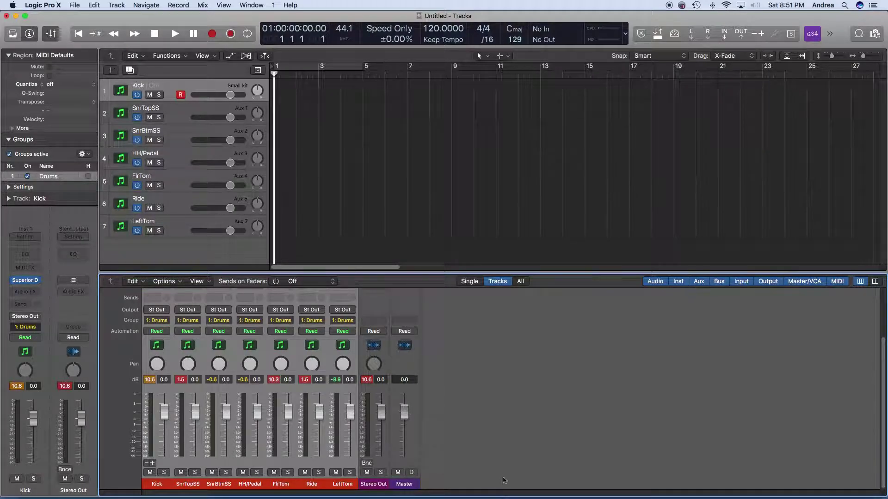
- Close the Mixer and Inspector so the seven drum tracks fill the window, then show Kick's icon choices
scroll(478, 414, "up", 1)
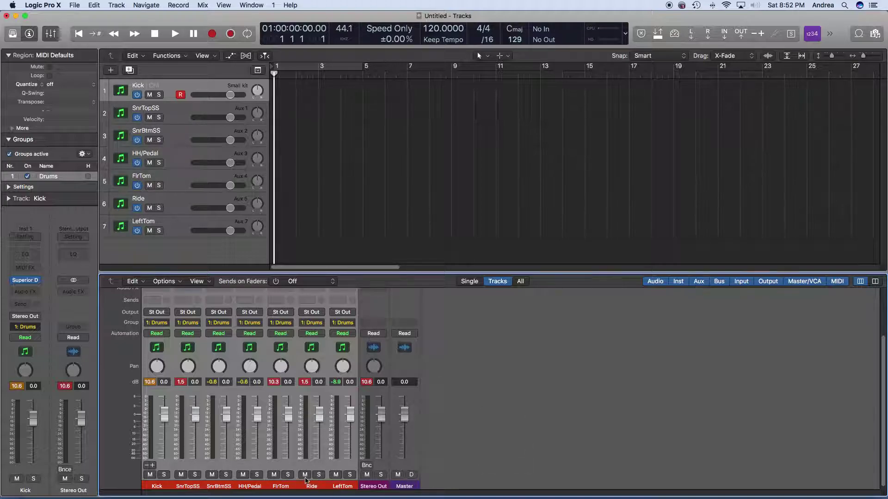
scroll(494, 436, "up", 5)
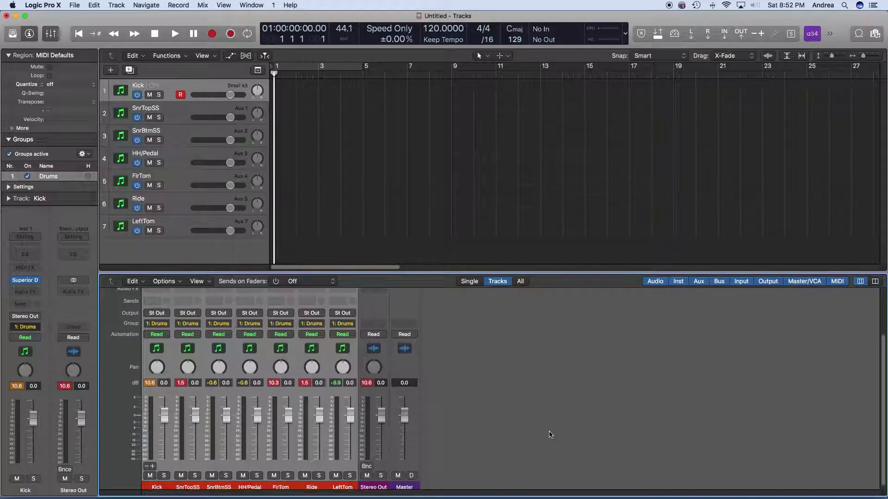
scroll(530, 435, "up", 8)
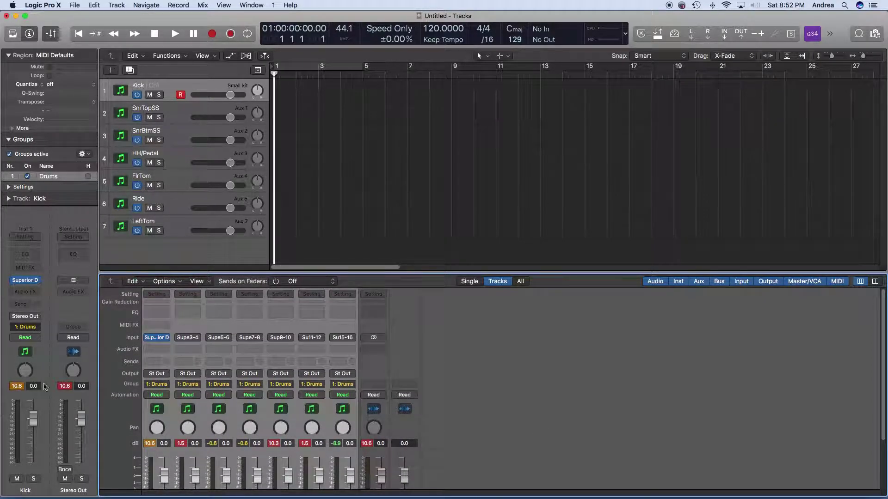
key("x")
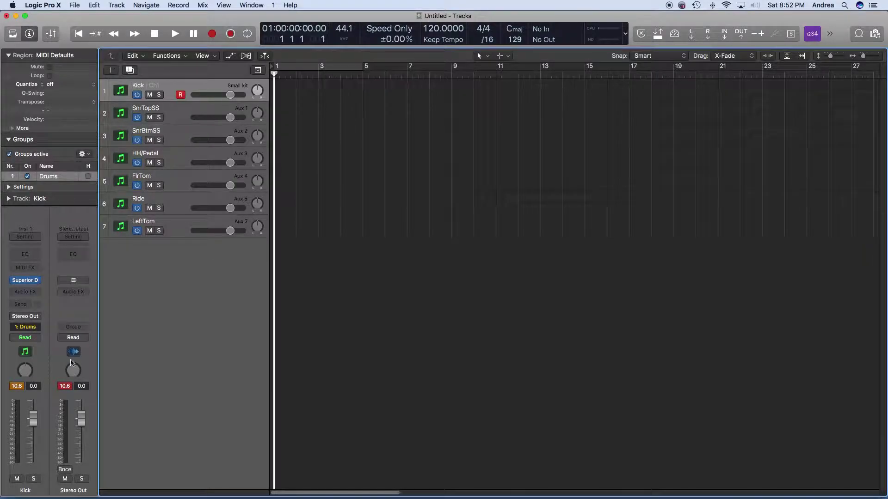
left_click(31, 35)
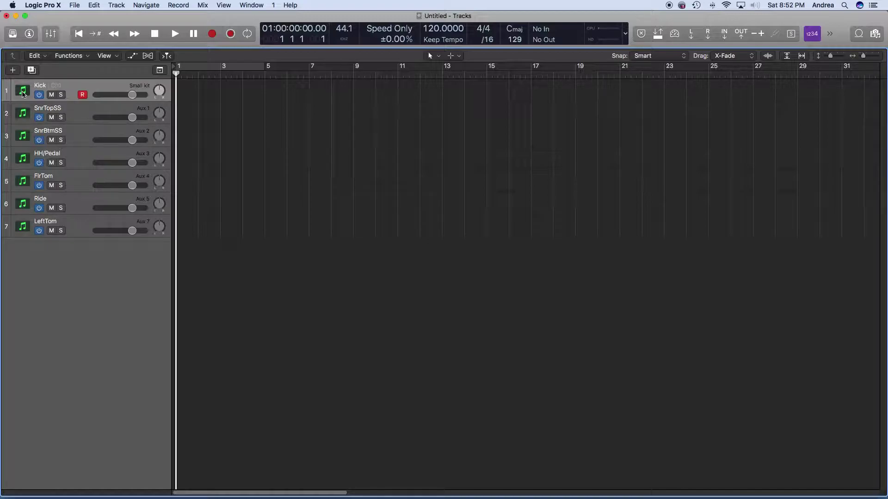
left_click(23, 92)
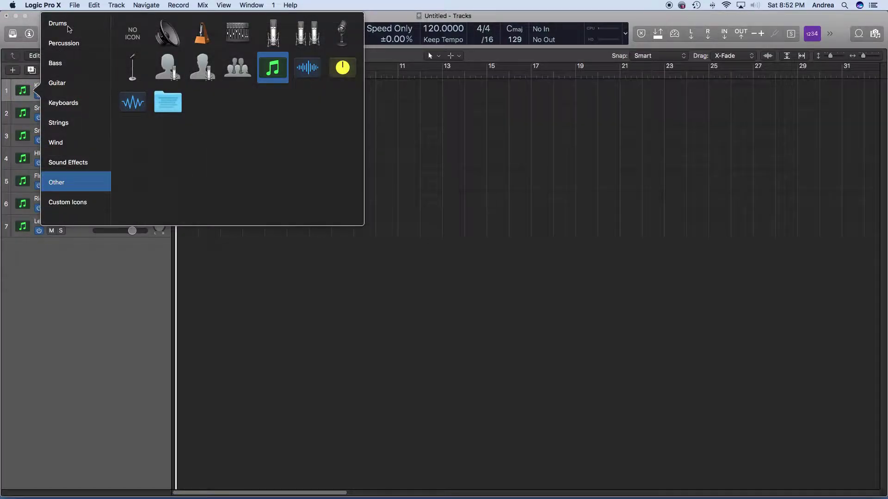
- Give Kick the kick-drum icon and SnrTopSS the snare icon from the Drums icons
left_click(68, 26)
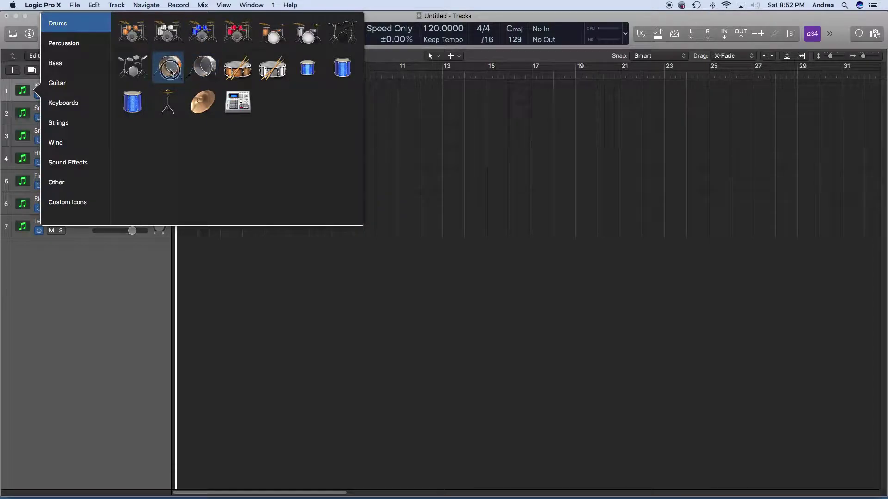
left_click(170, 67)
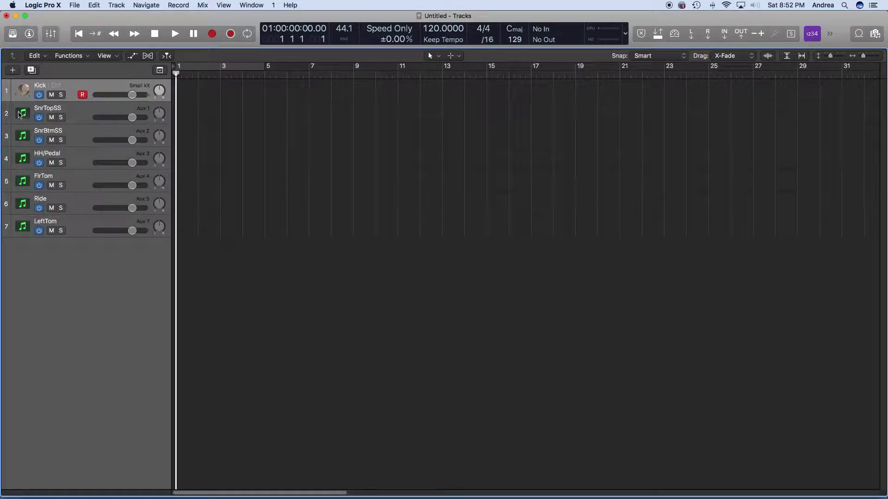
left_click(21, 113)
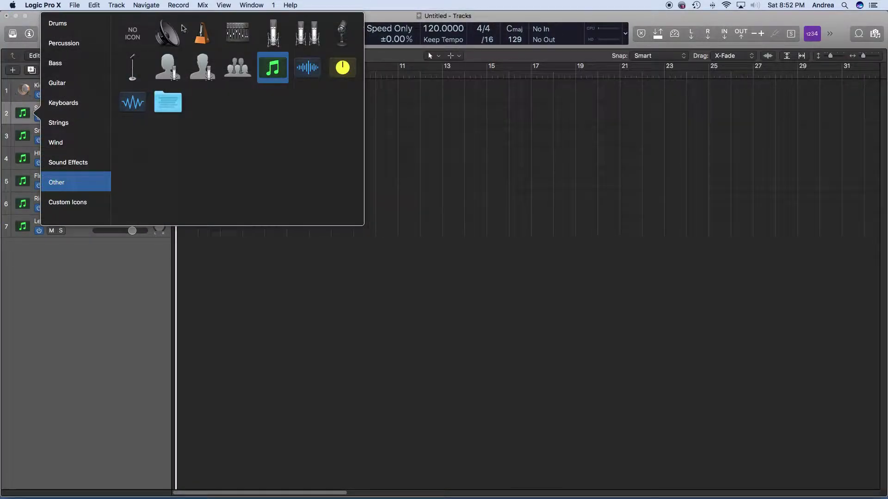
left_click(72, 26)
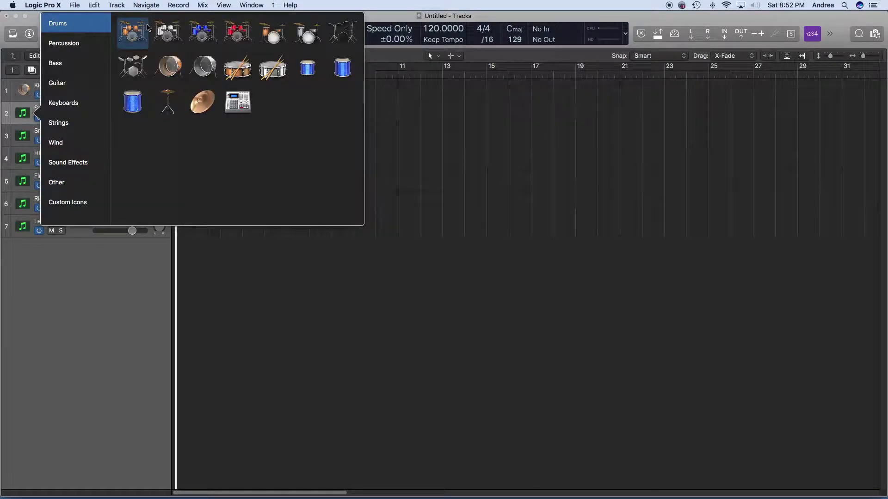
left_click(238, 61)
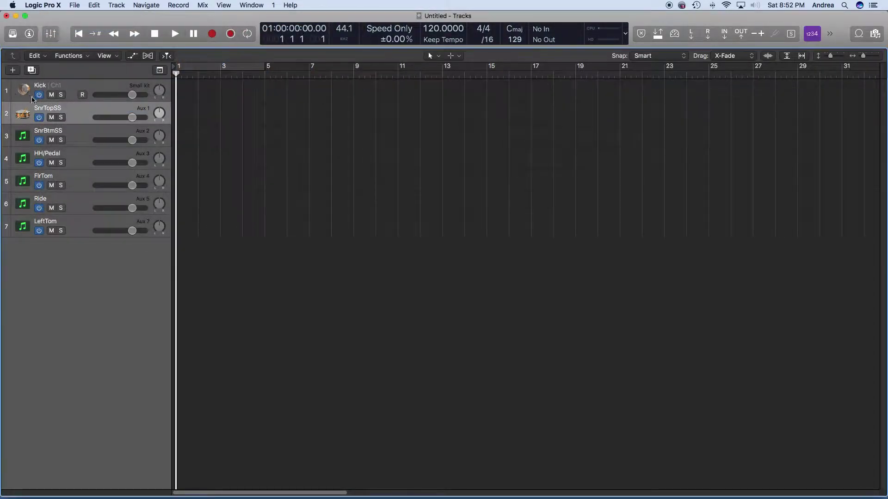
- Give SnrBtmSS the snare-with-sticks icon and HH/Pedal the hi-hat stand icon
left_click(24, 137)
left_click(24, 138)
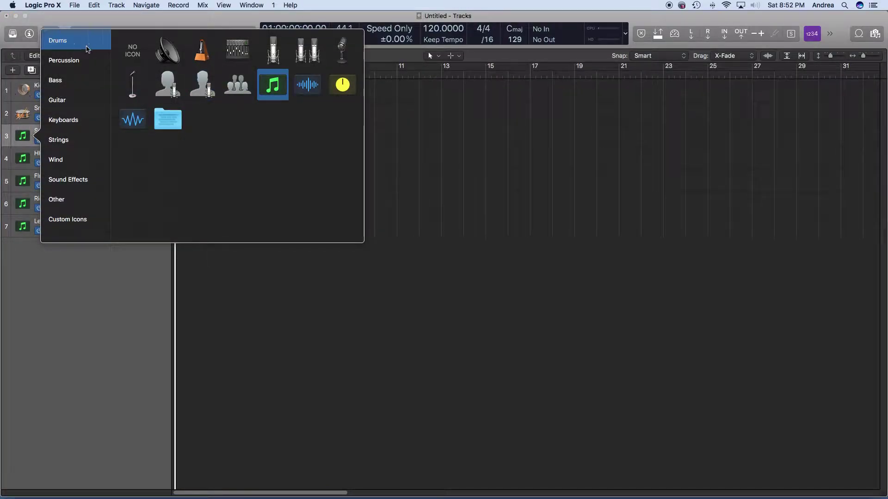
left_click(85, 45)
left_click(264, 85)
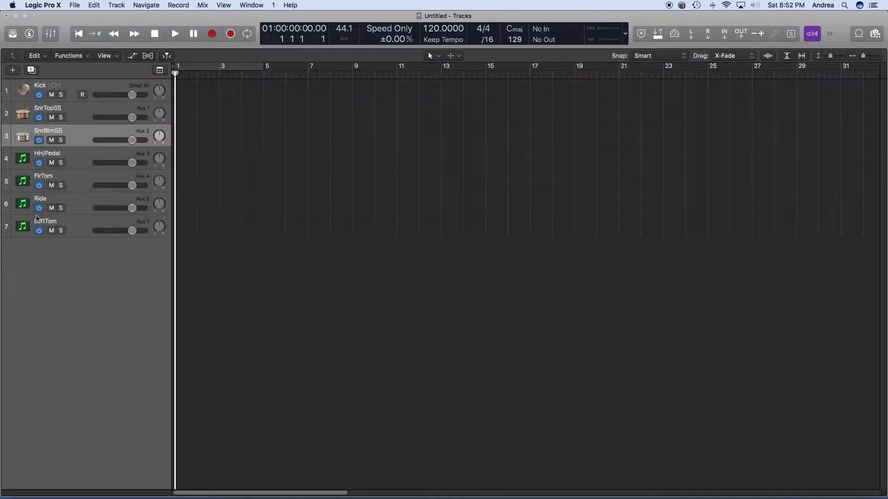
left_click(23, 158)
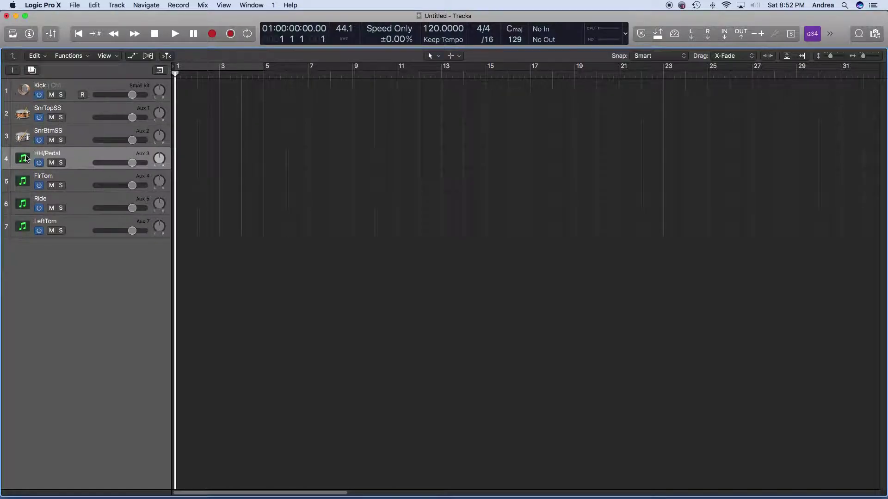
left_click(22, 158)
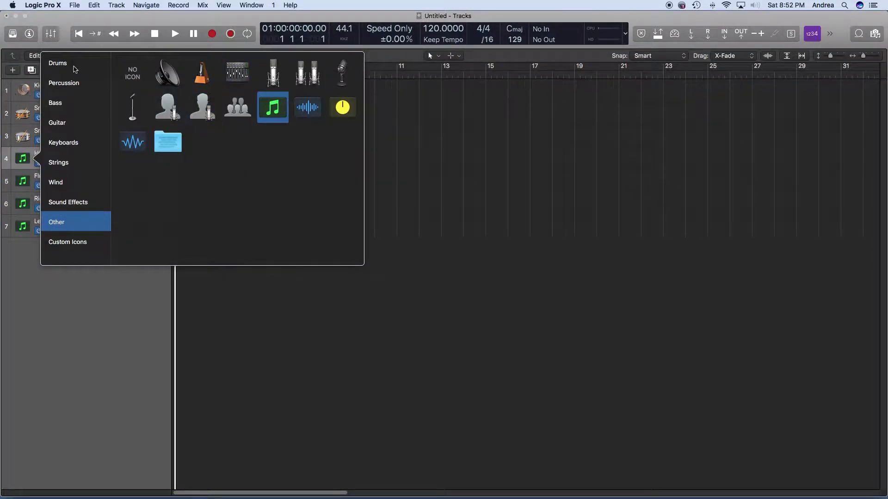
left_click(76, 66)
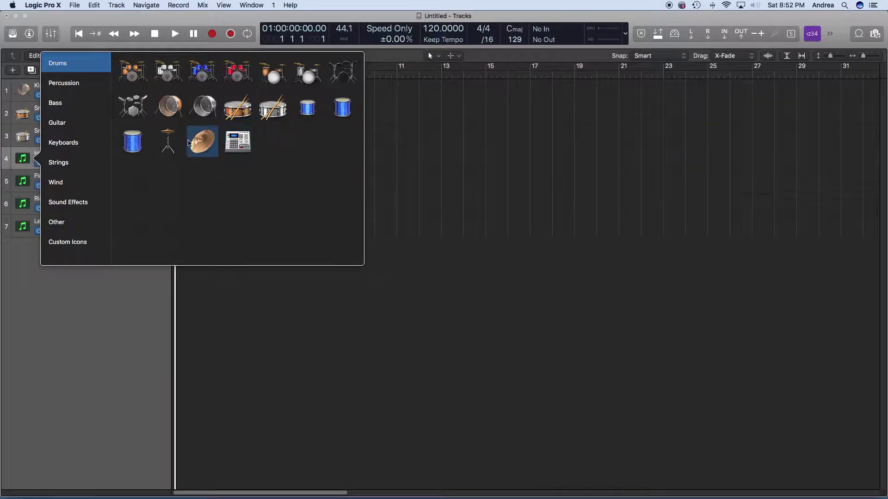
left_click(170, 142)
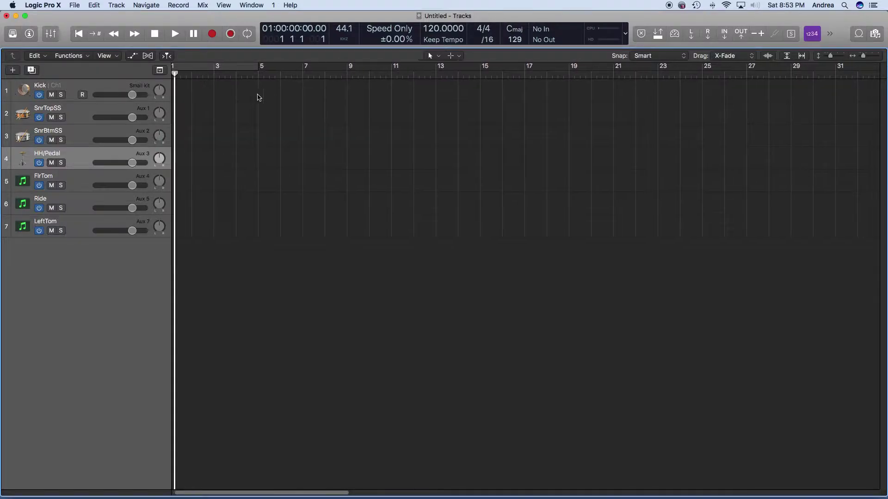
- Show the Inspector again, listing the Drums group and the HH/Pedal channel strip
scroll(258, 95, "right", 10)
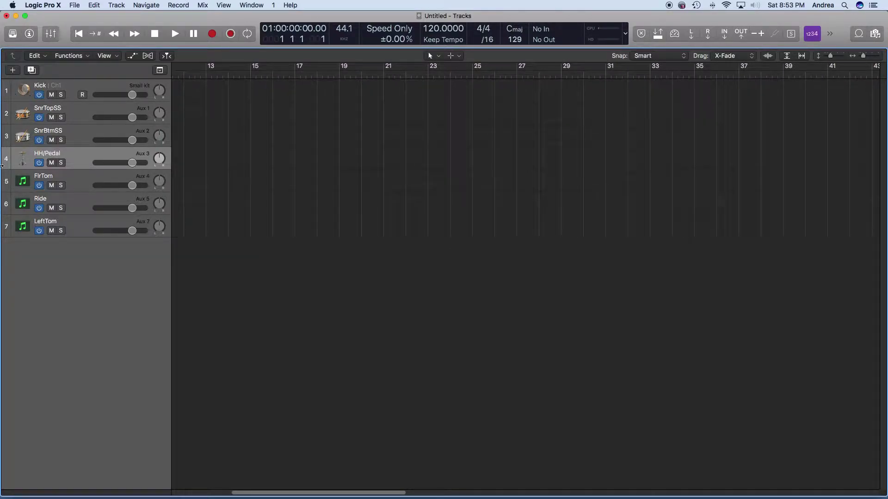
scroll(50, 439, "left", 10)
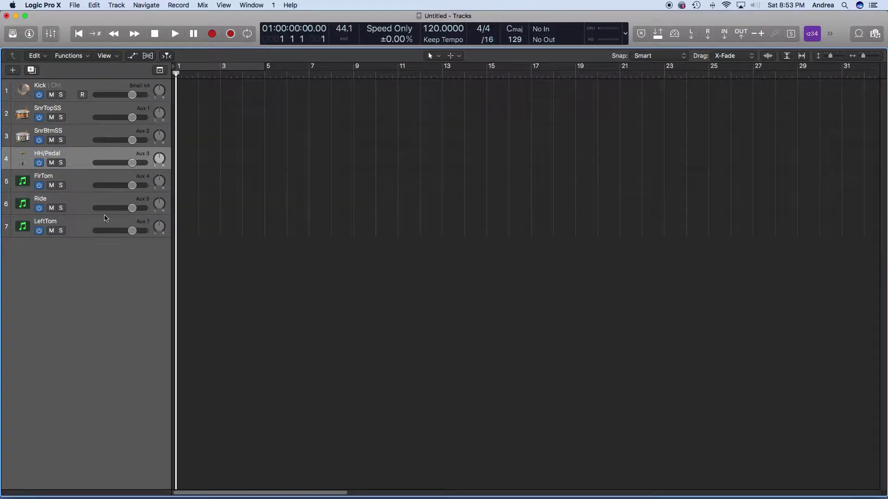
left_click(30, 33)
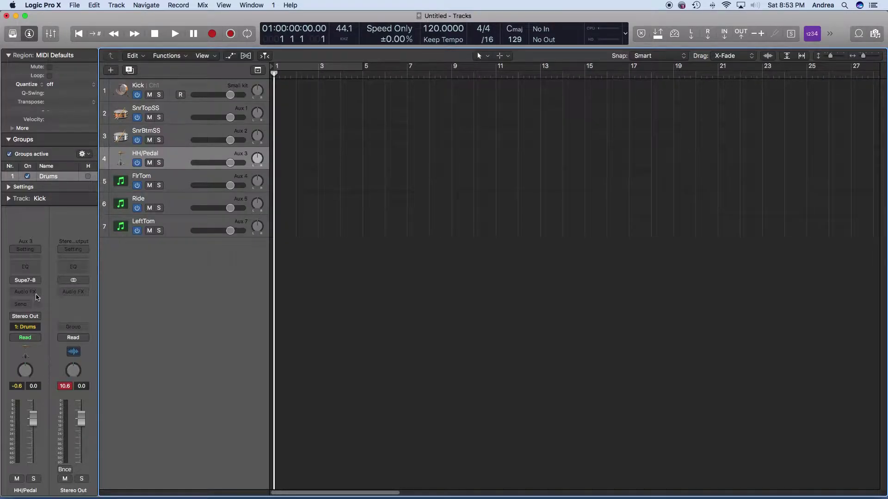
- Select Kick, load Superior Drummer's Jazz > Swing 3/4 > Jam Track 01, Variation 01 groove, and start it
left_click(168, 97)
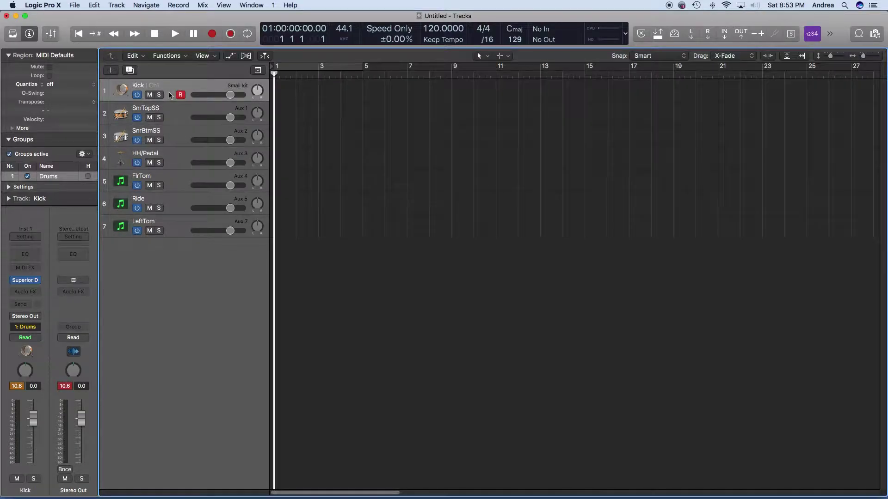
mouse_move(26, 283)
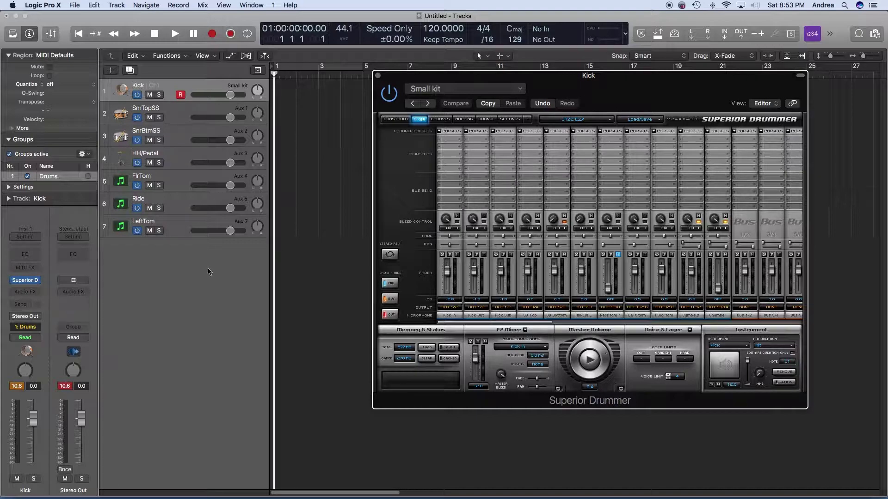
left_click(440, 120)
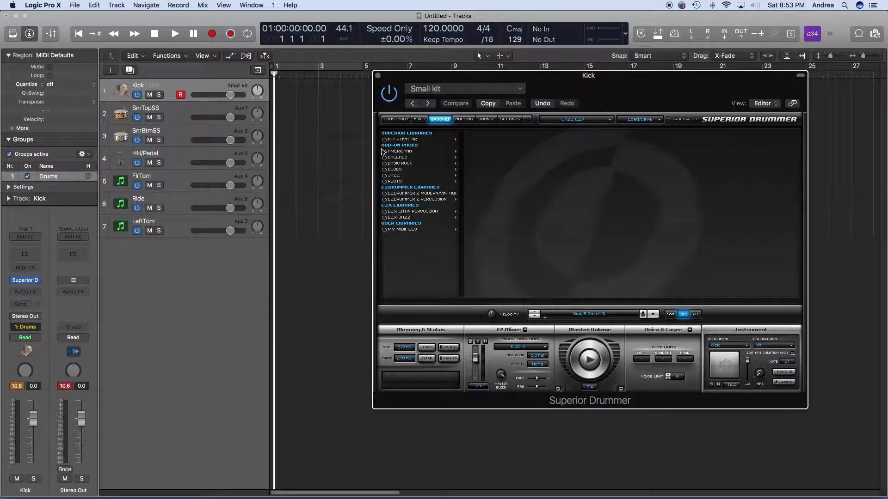
left_click(402, 176)
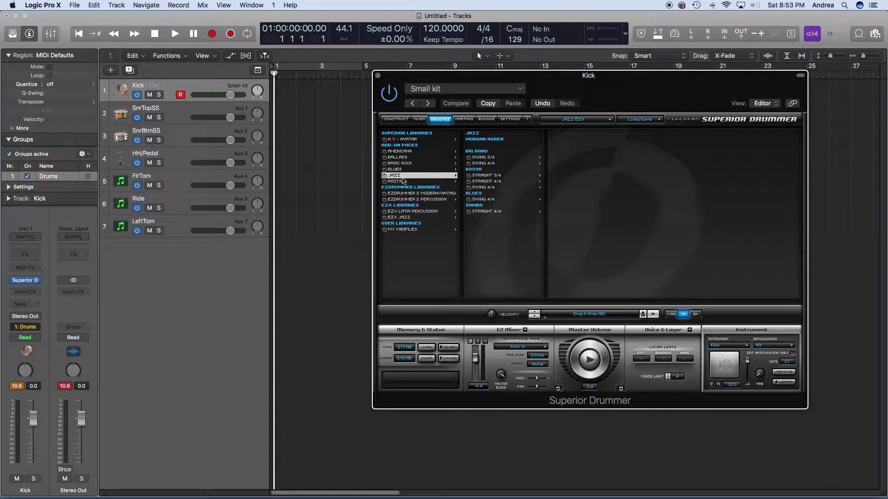
left_click(499, 157)
left_click(554, 145)
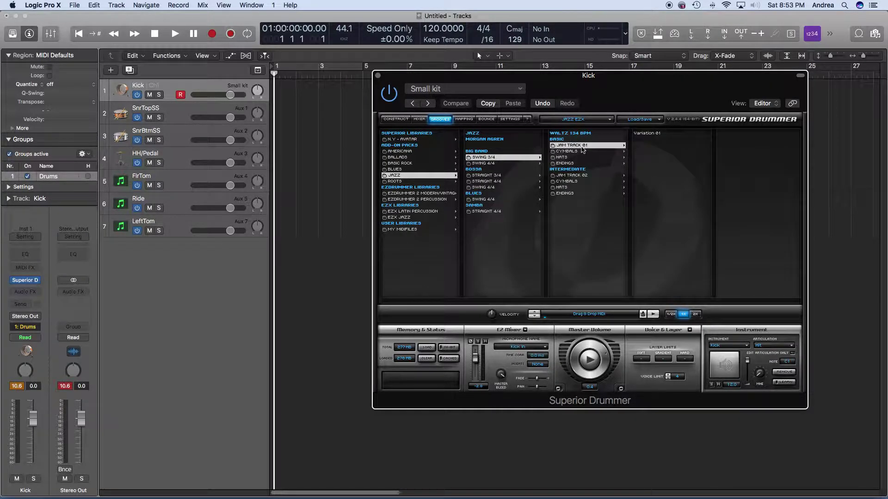
left_click(667, 133)
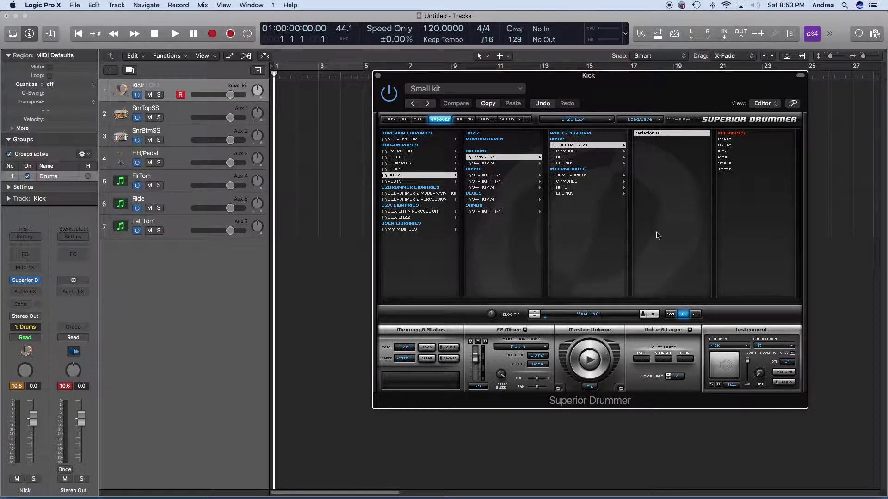
left_click(593, 362)
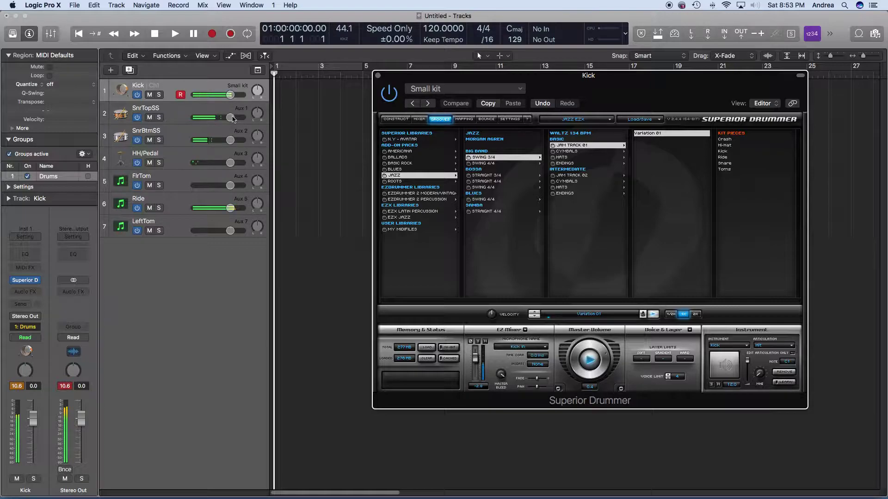
- Raise the grouped drum tracks' volume during playback, then stop the groove and close Superior Drummer
left_click_drag(232, 120, 227, 118)
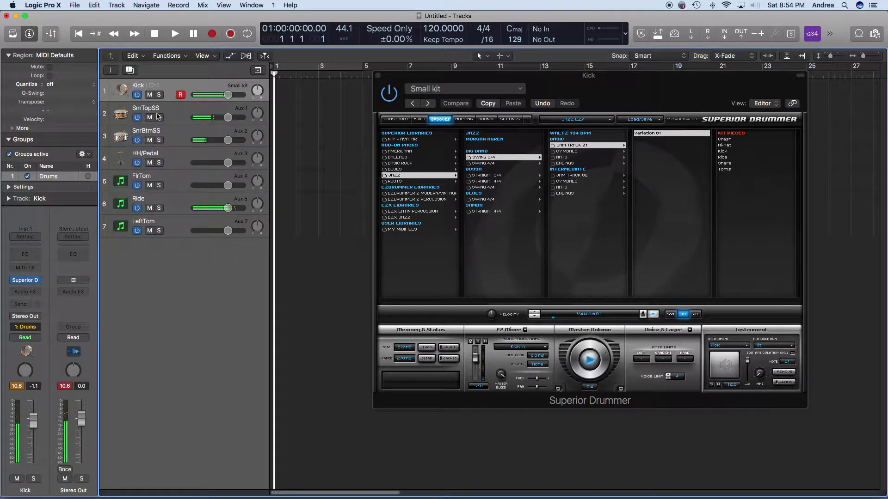
left_click(178, 109)
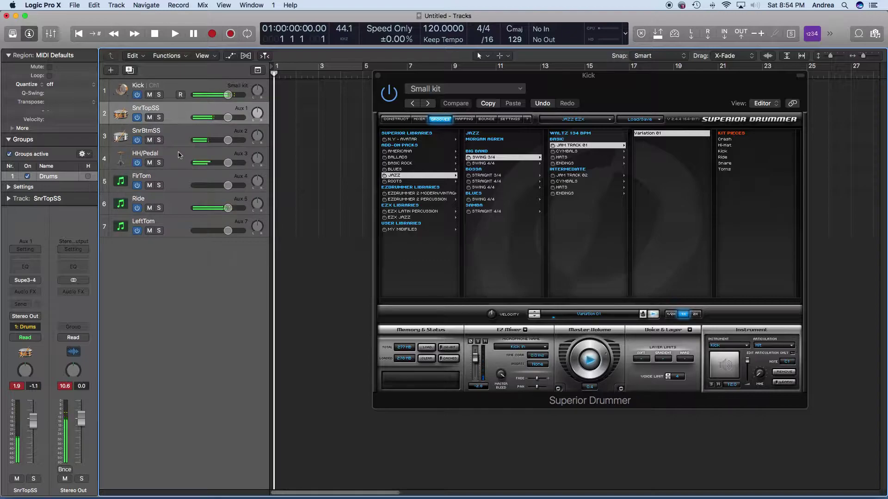
left_click(589, 360)
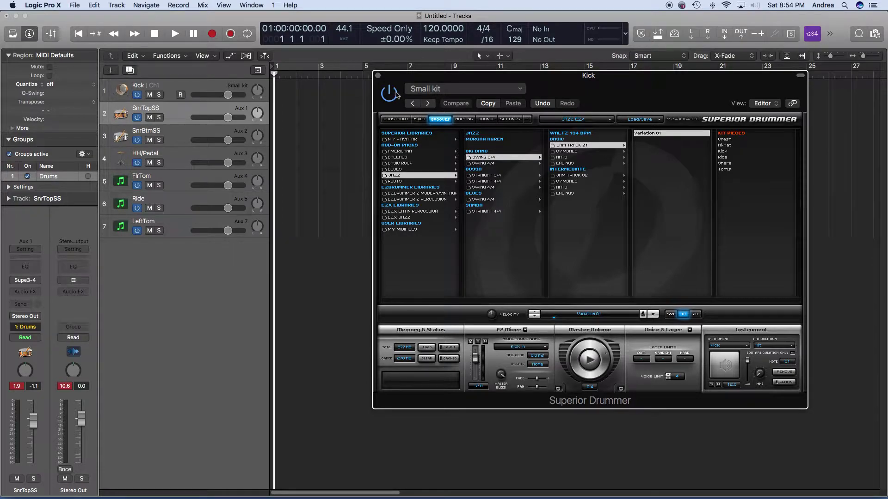
left_click(377, 76)
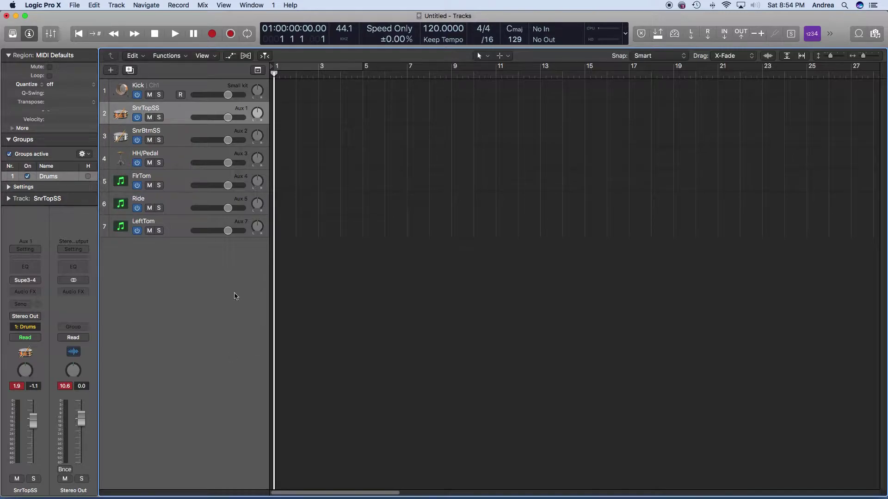
left_click(76, 6)
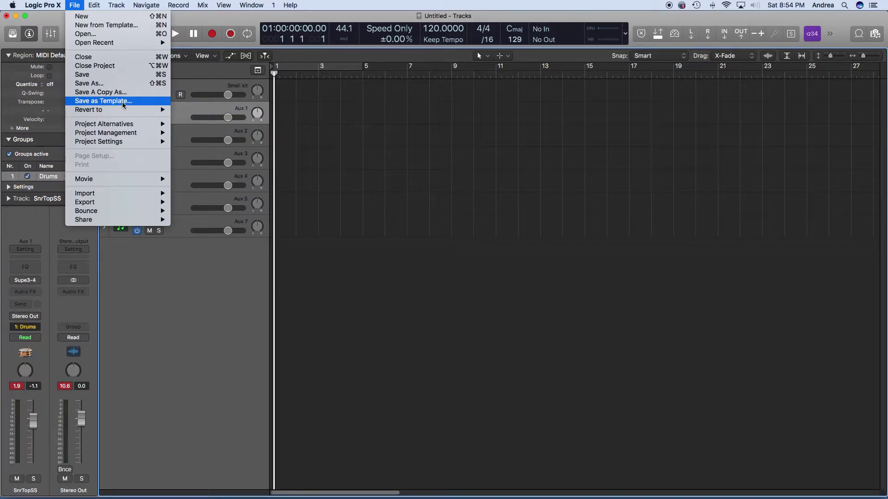
left_click(198, 297)
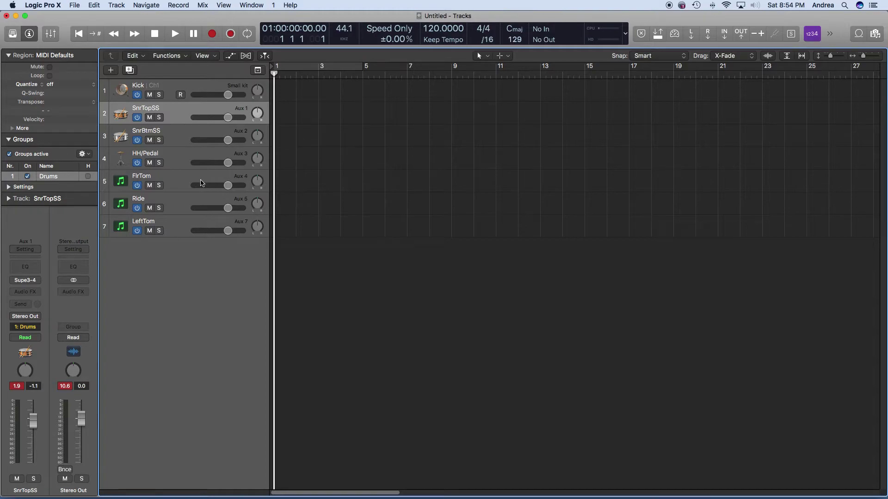
- Switch to QuickTime Player from the Dock
mouse_move(305, 497)
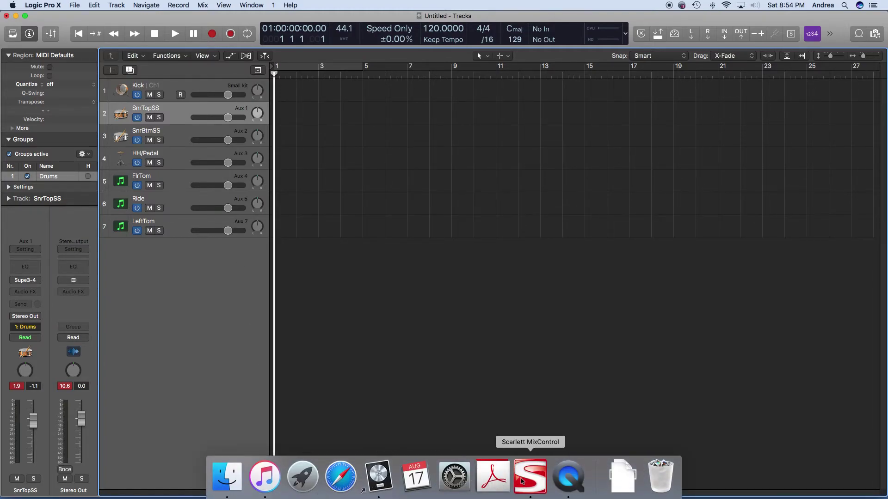
left_click(571, 480)
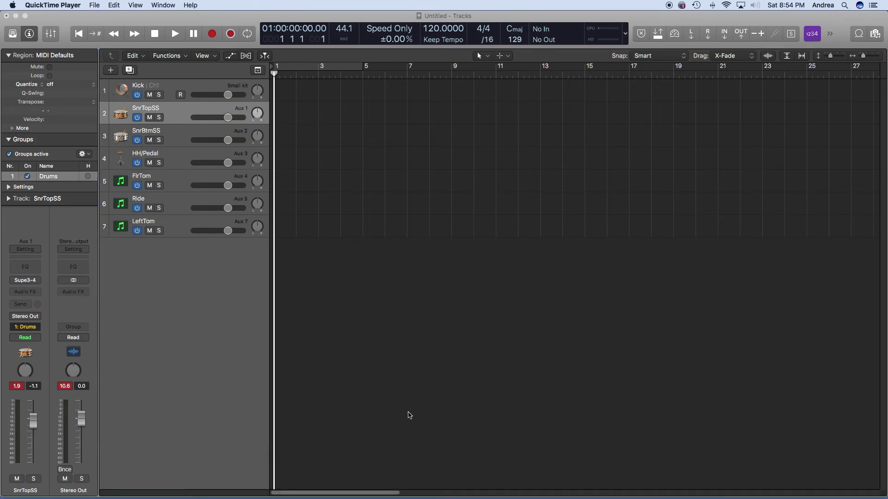